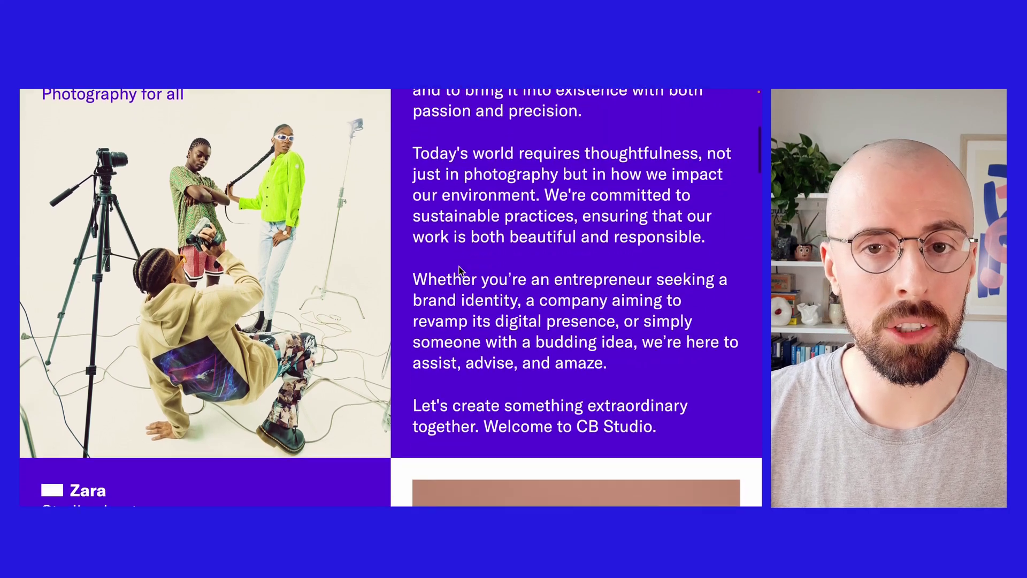
scroll(462, 271, "down", 2)
scroll(461, 271, "down", 3)
scroll(460, 272, "down", 3)
scroll(458, 268, "down", 2)
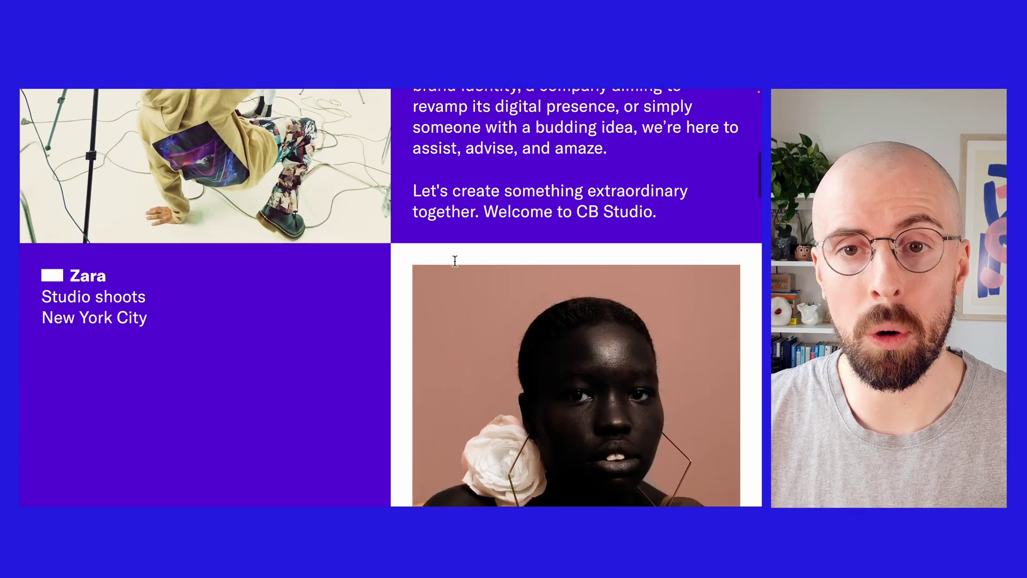
scroll(455, 266, "down", 2)
scroll(455, 265, "down", 3)
scroll(455, 266, "down", 2)
scroll(455, 265, "down", 2)
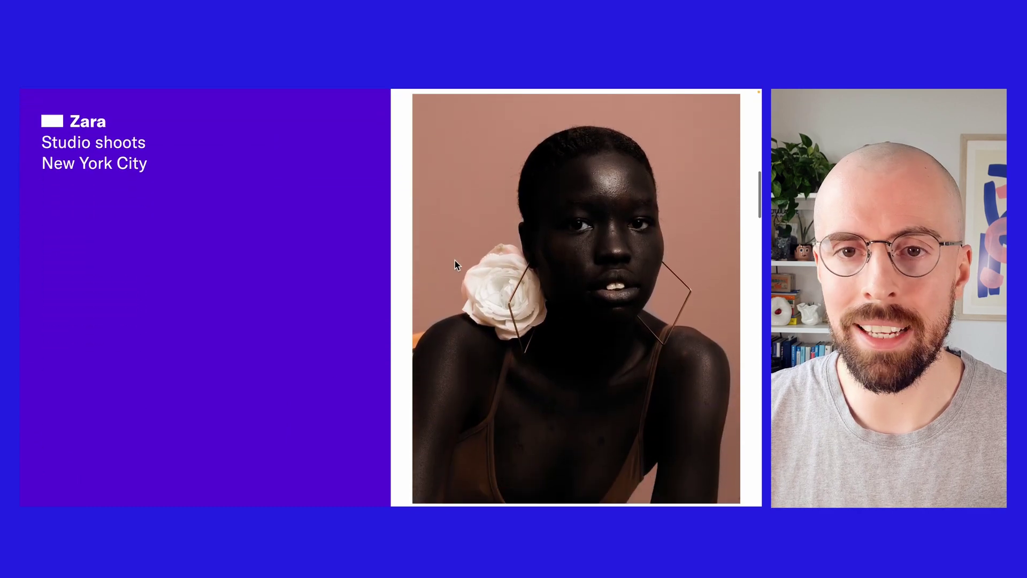
scroll(455, 265, "down", 2)
scroll(455, 260, "down", 3)
scroll(453, 259, "down", 3)
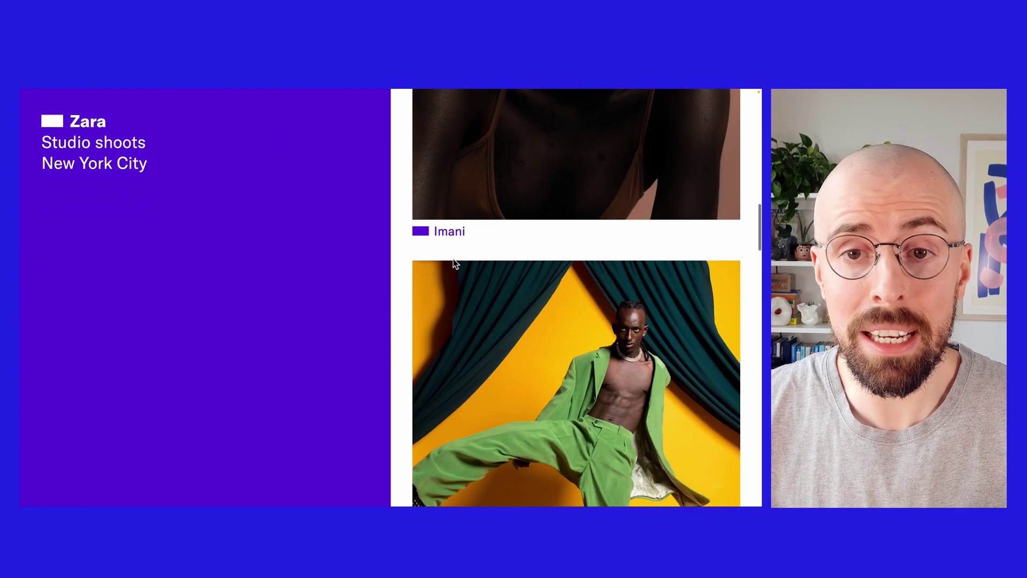
scroll(453, 258, "down", 1)
scroll(454, 258, "down", 2)
scroll(453, 259, "down", 3)
scroll(453, 259, "down", 1)
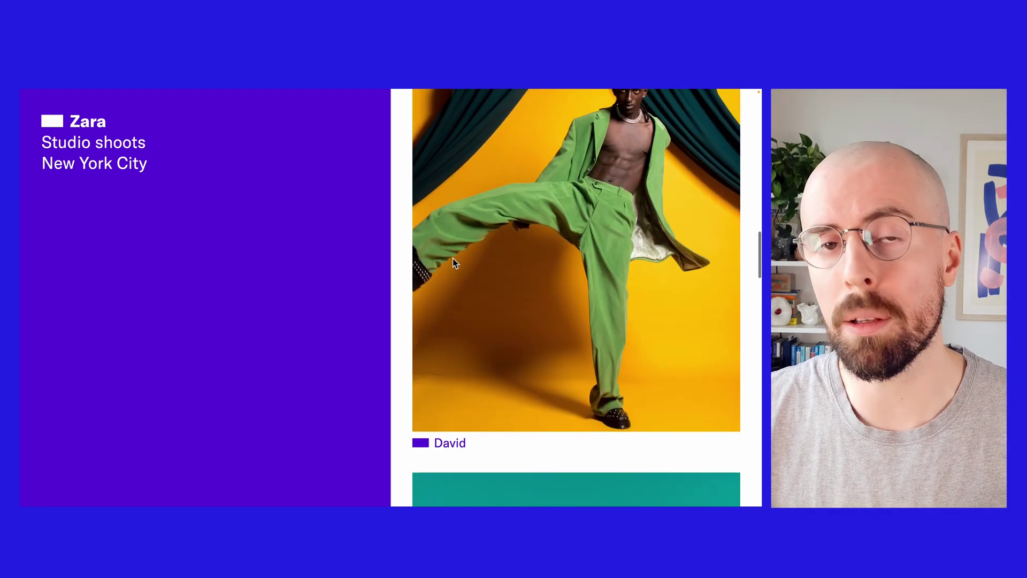
scroll(453, 258, "down", 1)
scroll(431, 257, "down", 3)
scroll(402, 265, "down", 1)
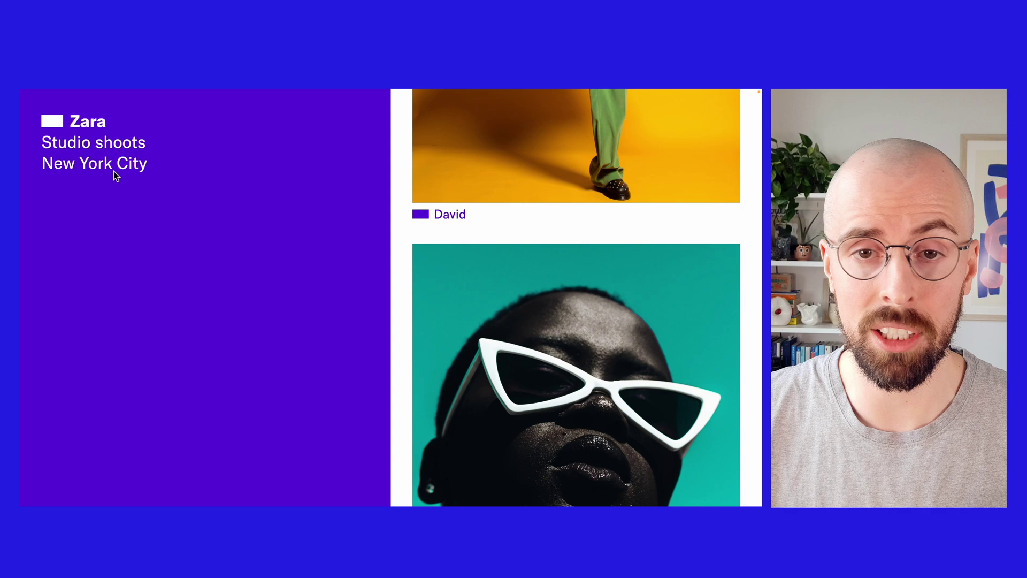
scroll(248, 231, "down", 1)
scroll(248, 231, "down", 1)
scroll(253, 237, "down", 3)
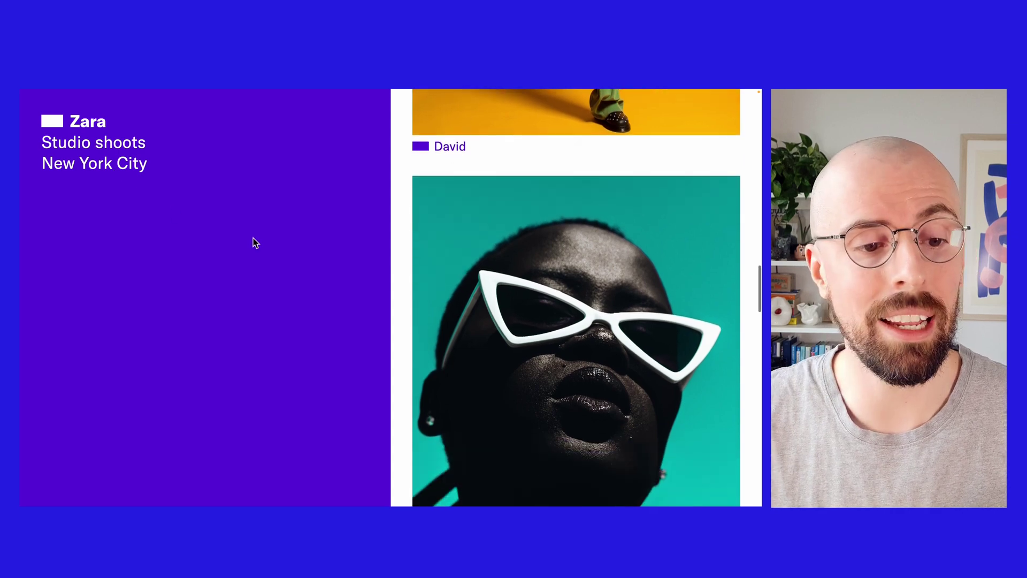
scroll(253, 238, "down", 6)
scroll(251, 236, "down", 2)
scroll(251, 236, "down", 3)
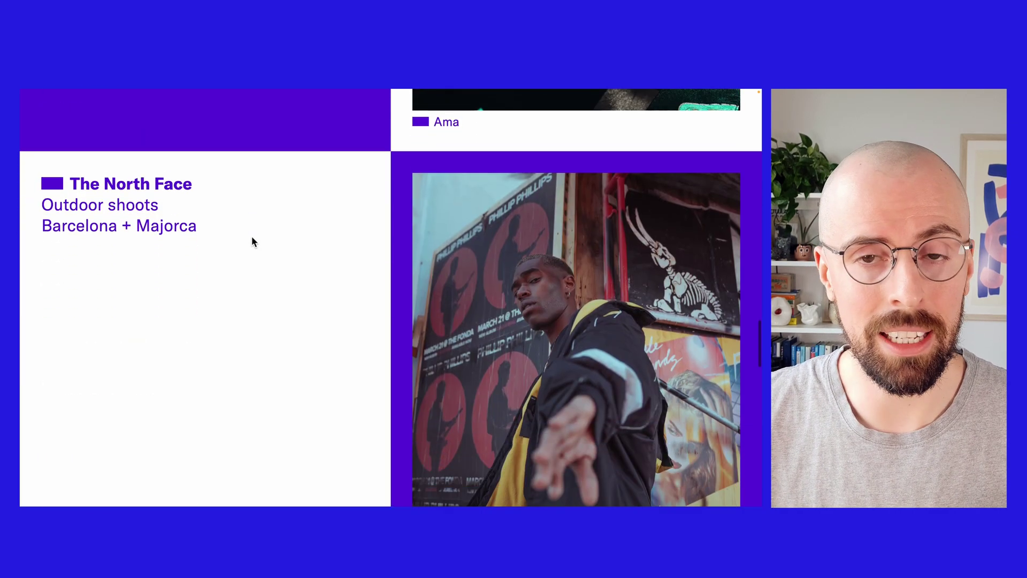
scroll(251, 237, "down", 2)
scroll(251, 235, "down", 2)
scroll(251, 235, "down", 3)
scroll(251, 235, "down", 3)
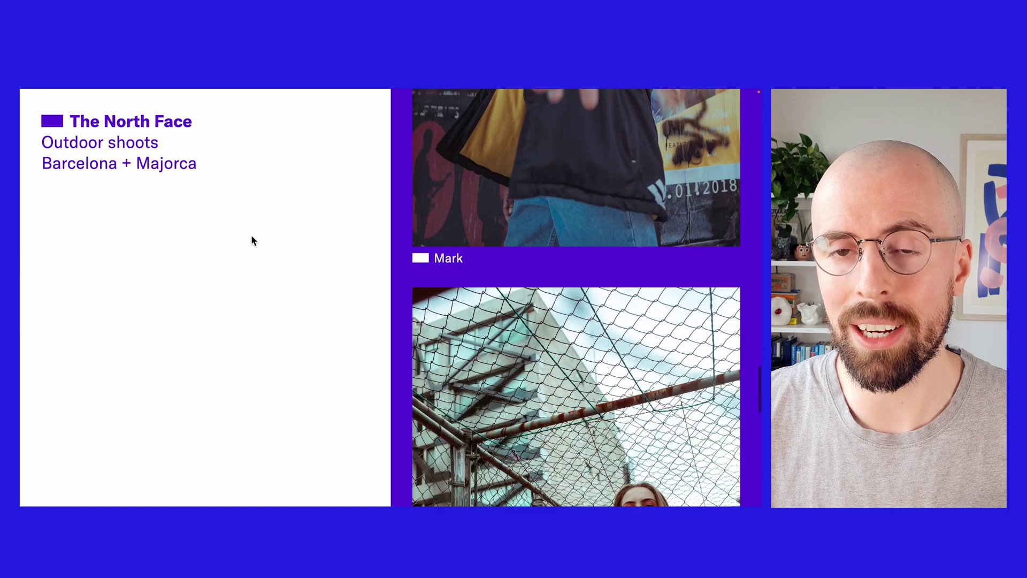
scroll(250, 234, "down", 3)
scroll(251, 234, "up", 4)
scroll(250, 235, "up", 3)
scroll(250, 236, "up", 4)
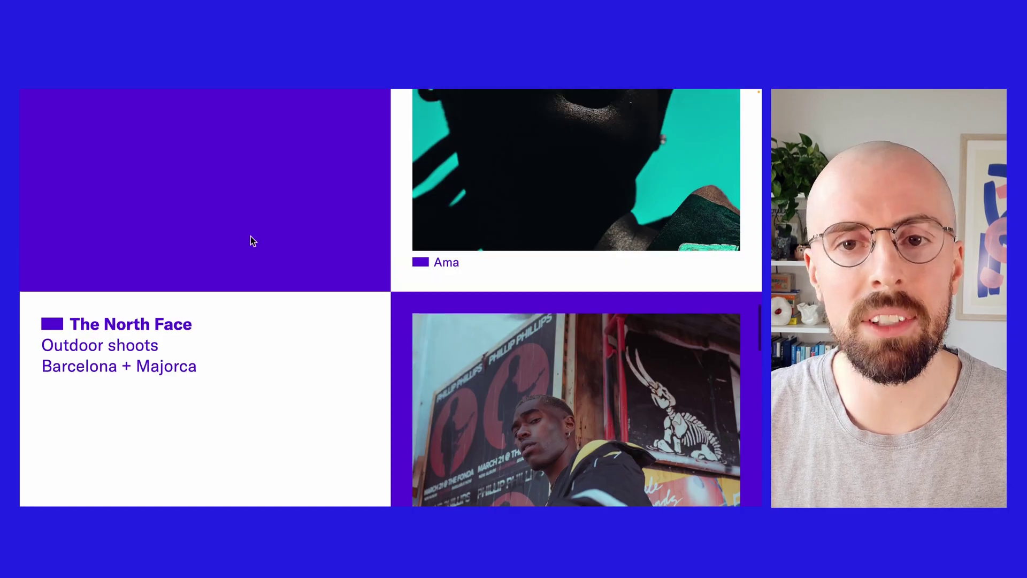
scroll(250, 236, "up", 4)
scroll(250, 237, "up", 3)
scroll(247, 237, "up", 3)
scroll(246, 236, "up", 5)
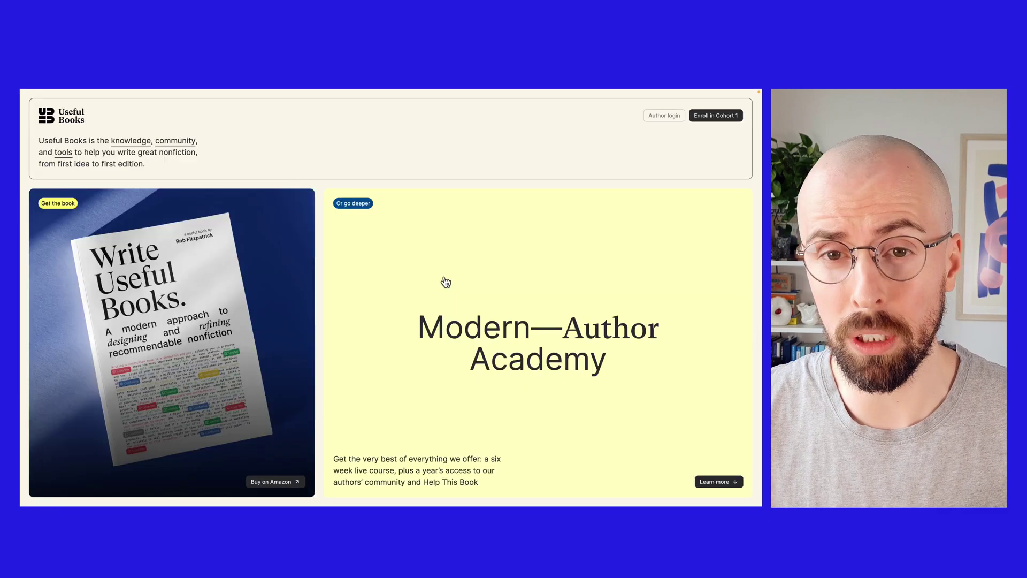
scroll(444, 282, "down", 4)
scroll(444, 281, "down", 2)
scroll(444, 282, "down", 4)
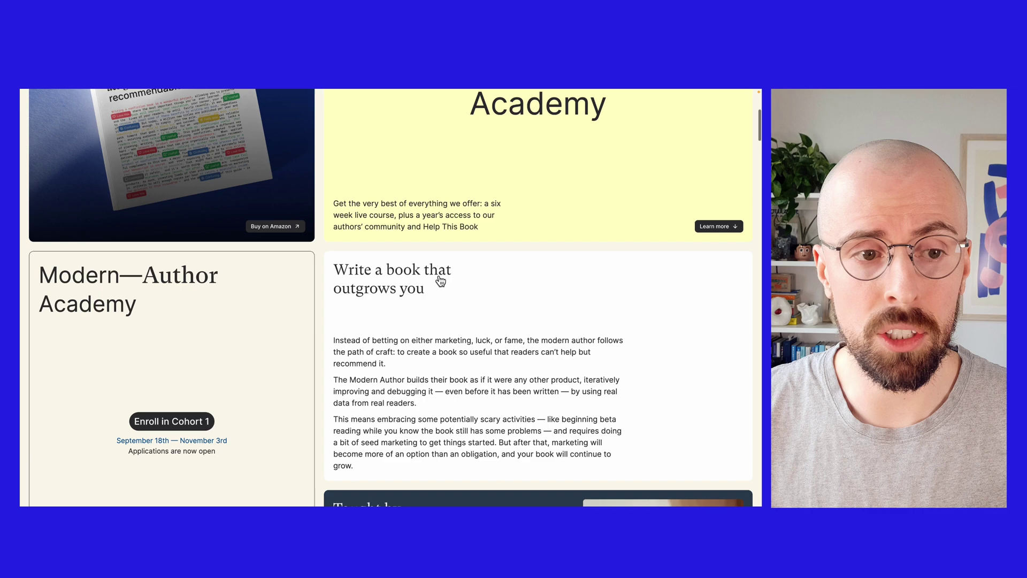
scroll(442, 281, "down", 3)
scroll(440, 282, "down", 3)
scroll(440, 282, "down", 3)
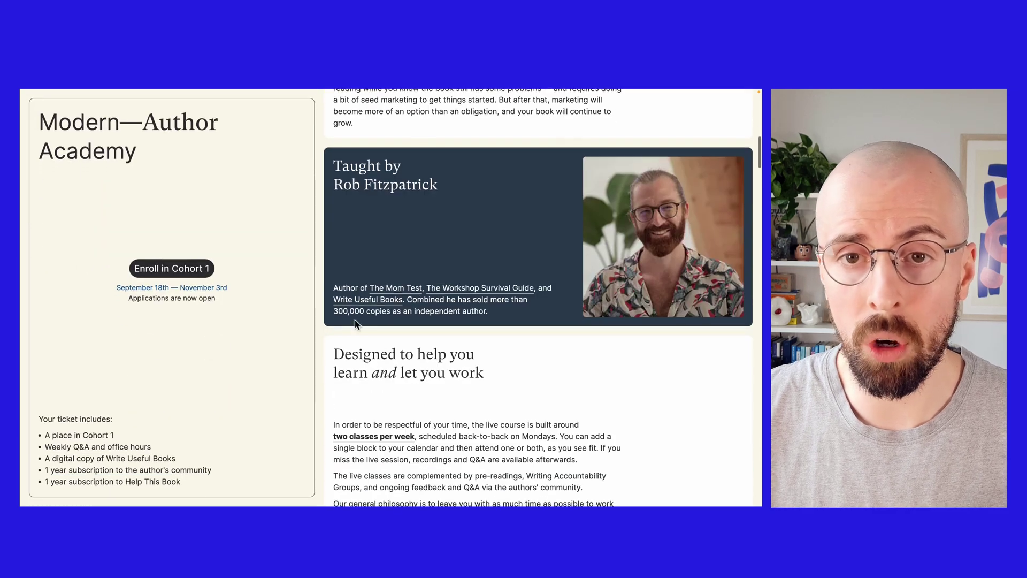
scroll(451, 333, "down", 4)
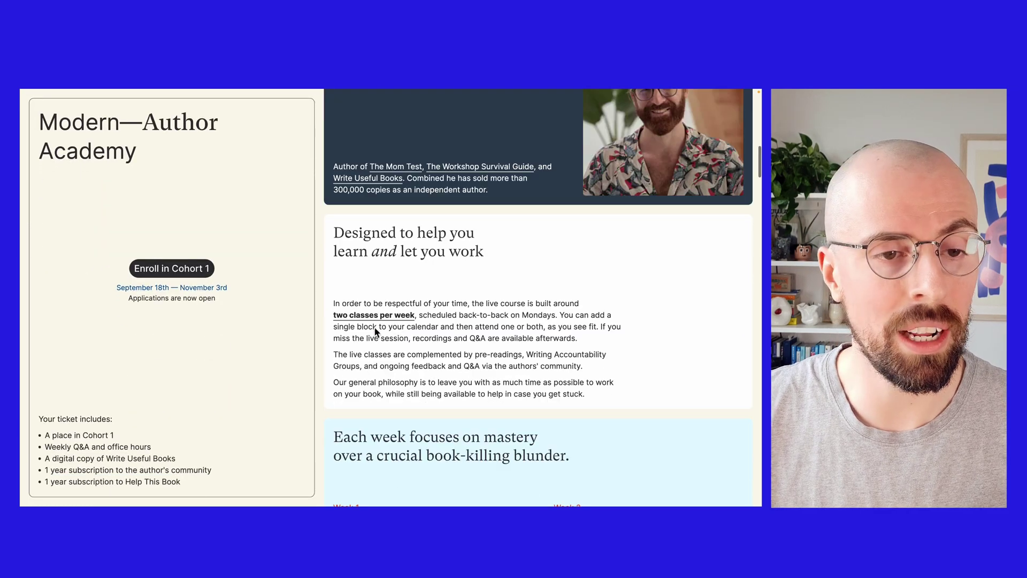
scroll(450, 333, "down", 3)
scroll(434, 321, "down", 3)
scroll(411, 315, "down", 4)
scroll(411, 313, "down", 4)
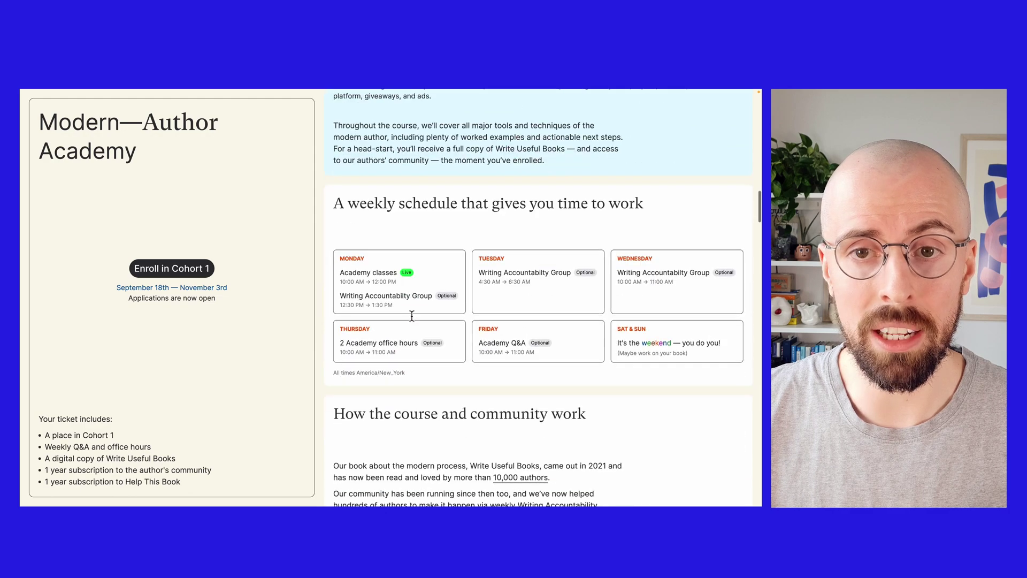
scroll(412, 314, "down", 3)
scroll(412, 316, "down", 4)
scroll(417, 316, "down", 3)
scroll(419, 315, "down", 4)
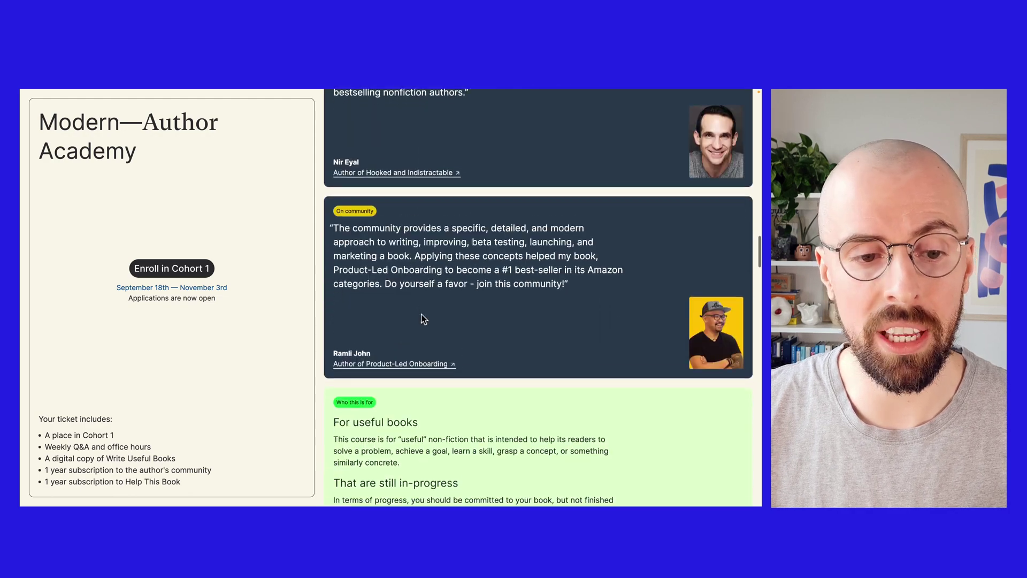
scroll(420, 316, "down", 4)
scroll(425, 315, "down", 3)
scroll(435, 316, "down", 3)
scroll(434, 315, "down", 5)
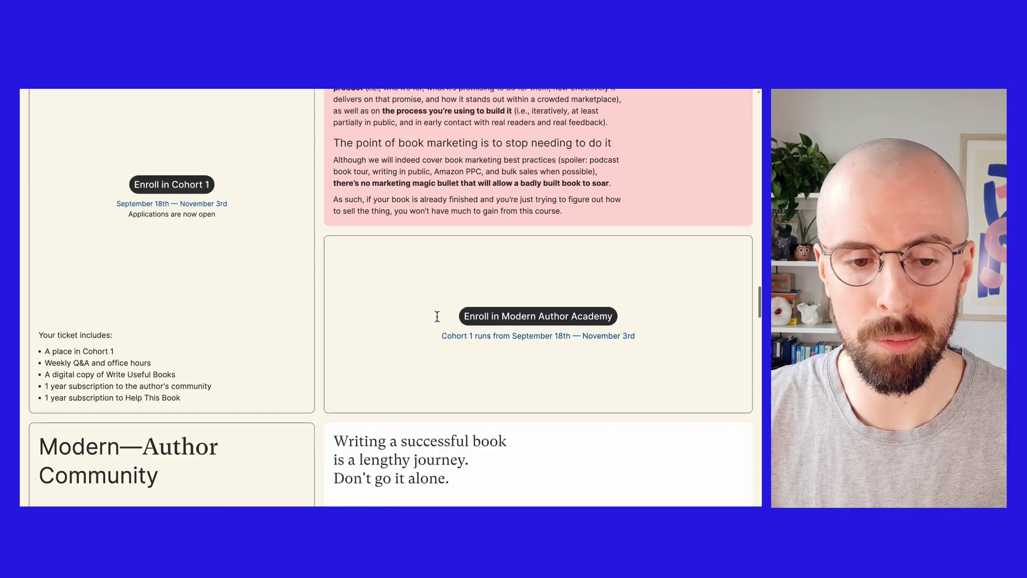
scroll(437, 316, "down", 2)
scroll(389, 313, "down", 3)
scroll(392, 316, "down", 4)
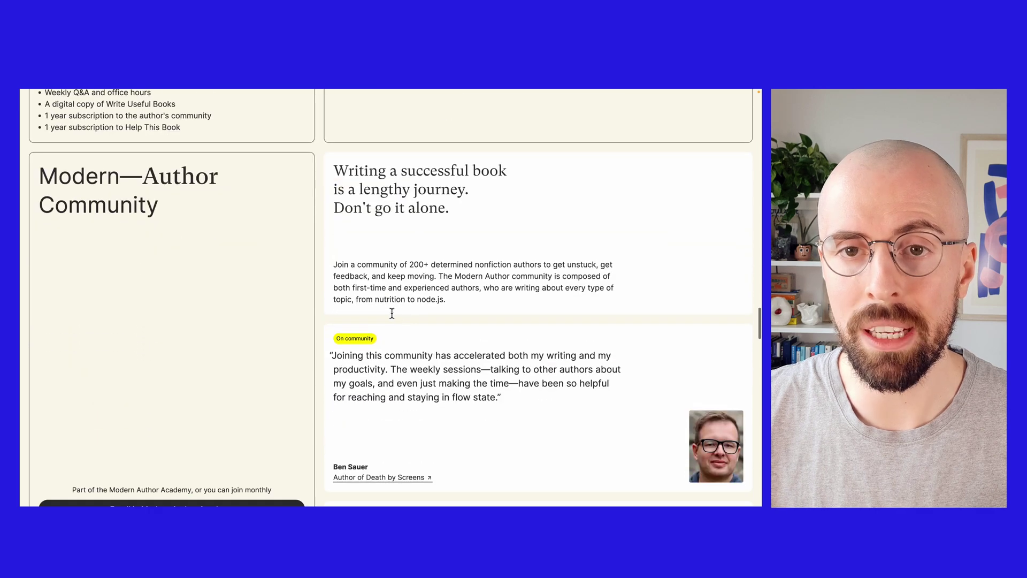
scroll(394, 315, "down", 3)
scroll(397, 315, "down", 3)
scroll(399, 313, "down", 3)
scroll(400, 313, "down", 3)
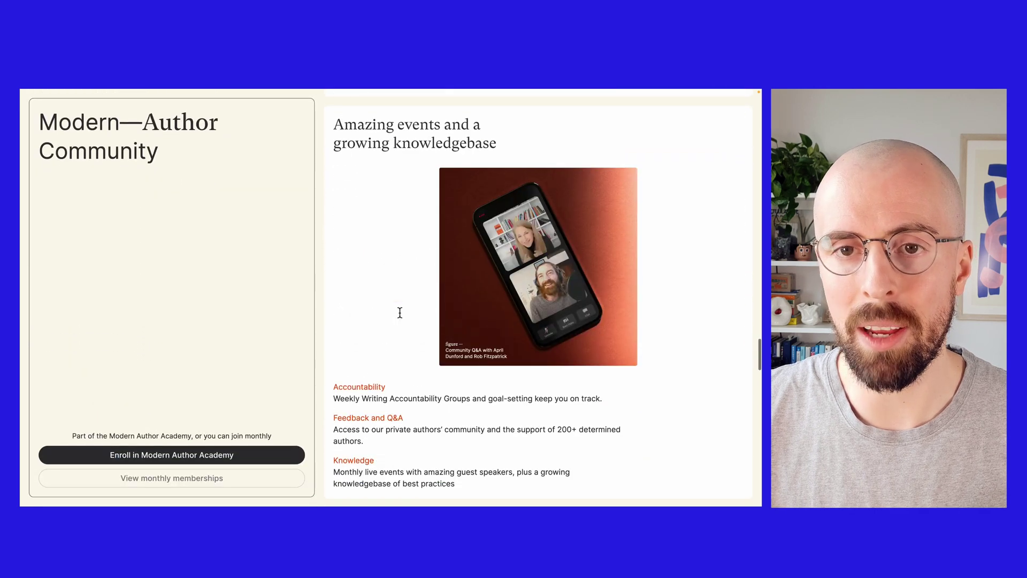
scroll(399, 313, "down", 3)
scroll(400, 313, "down", 2)
scroll(399, 313, "up", 5)
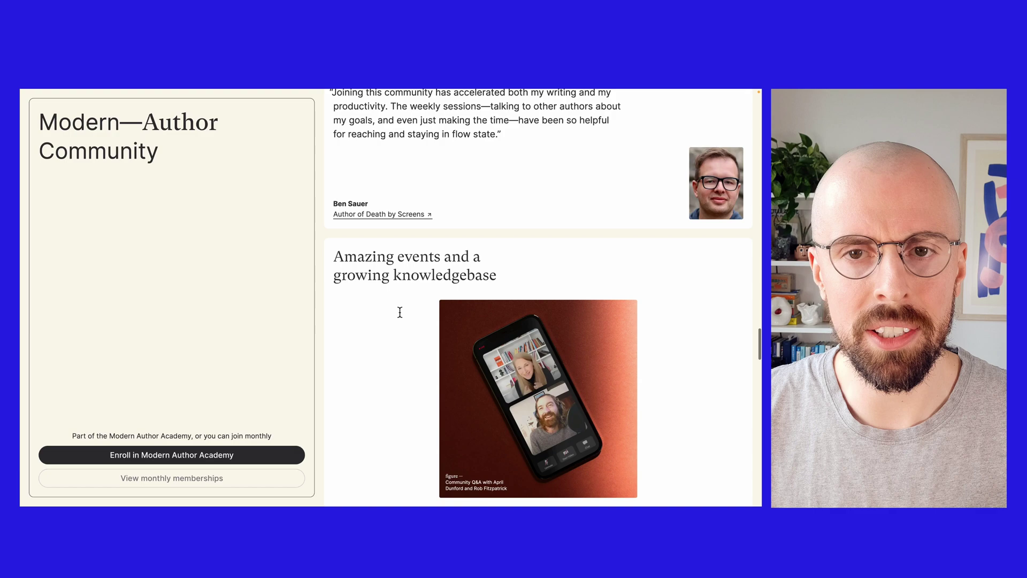
scroll(400, 313, "up", 5)
scroll(400, 314, "up", 6)
scroll(400, 313, "up", 5)
scroll(401, 312, "up", 8)
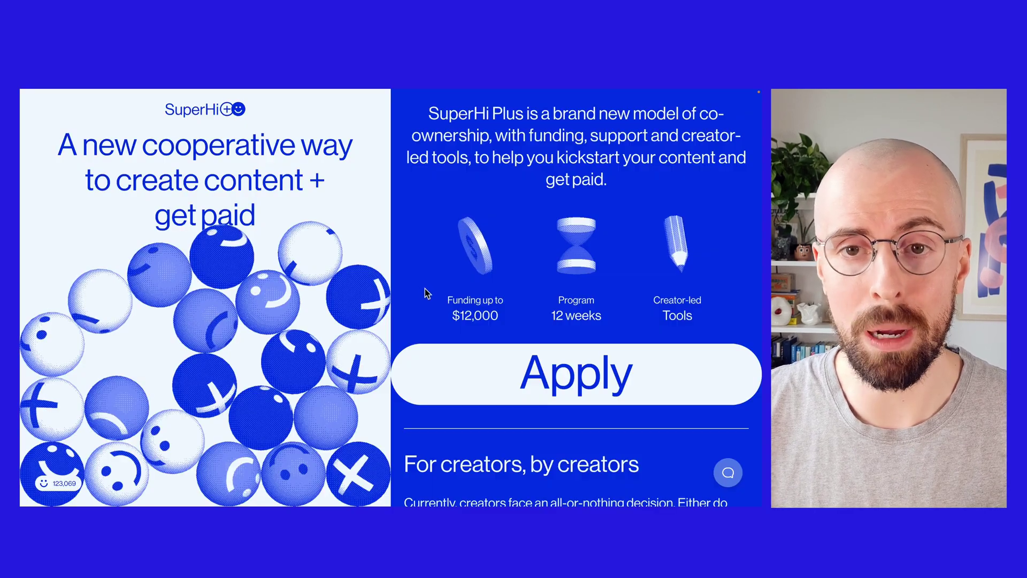
scroll(426, 294, "down", 5)
scroll(425, 294, "down", 5)
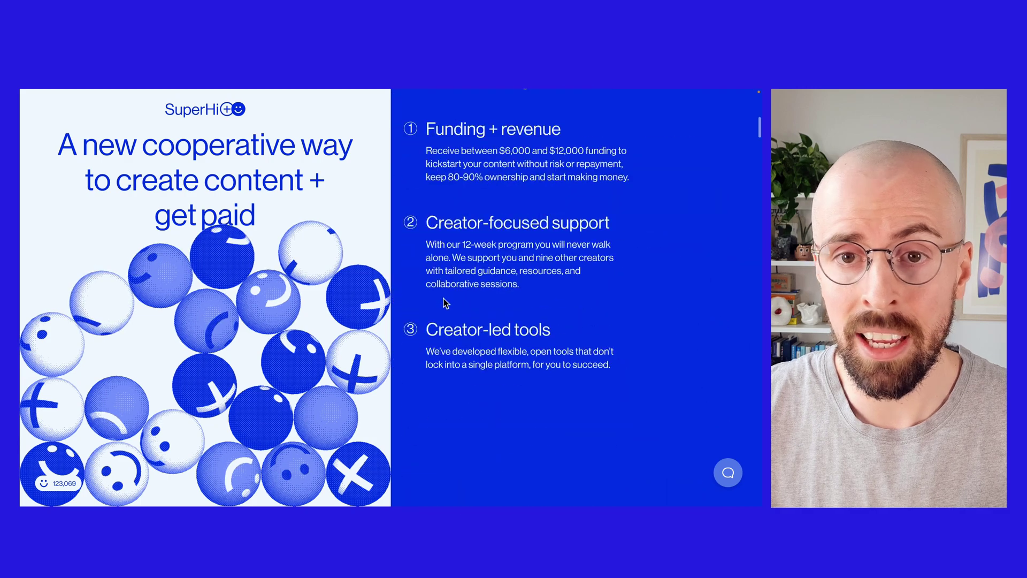
scroll(434, 298, "down", 5)
scroll(445, 302, "down", 5)
scroll(443, 298, "down", 5)
scroll(442, 298, "down", 5)
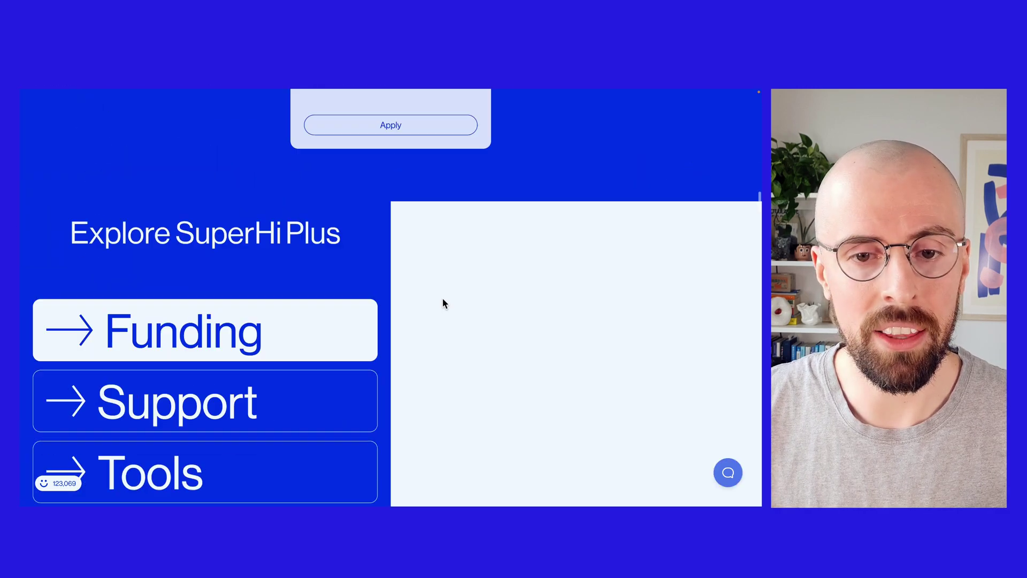
scroll(442, 298, "down", 5)
scroll(442, 298, "down", 4)
scroll(444, 302, "down", 4)
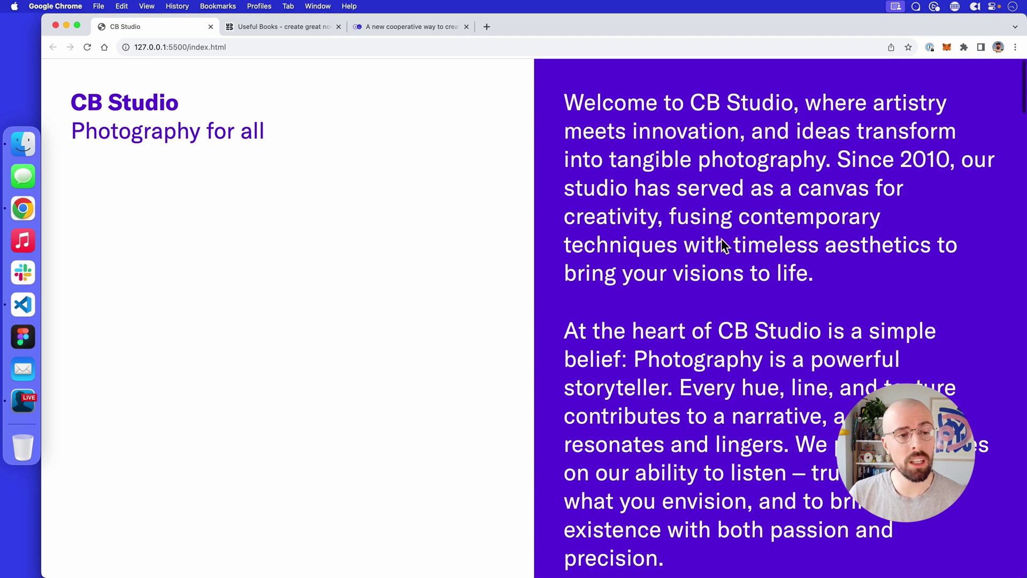
scroll(722, 238, "down", 4)
scroll(721, 238, "down", 4)
scroll(721, 238, "down", 4)
scroll(722, 237, "down", 4)
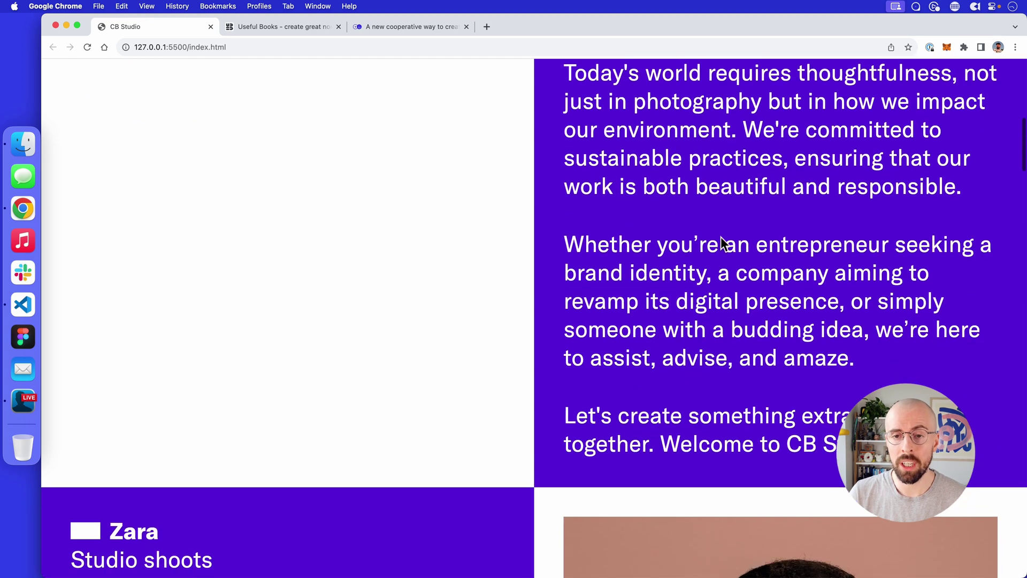
scroll(721, 237, "down", 3)
scroll(721, 236, "down", 3)
scroll(721, 237, "down", 2)
scroll(484, 281, "down", 2)
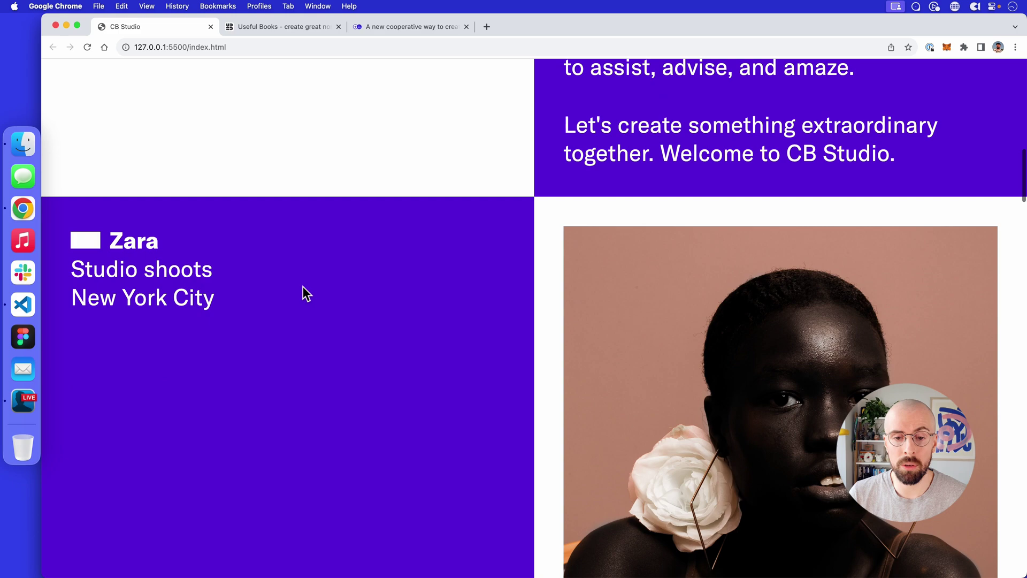
scroll(466, 295, "down", 2)
scroll(466, 295, "down", 3)
scroll(380, 260, "down", 2)
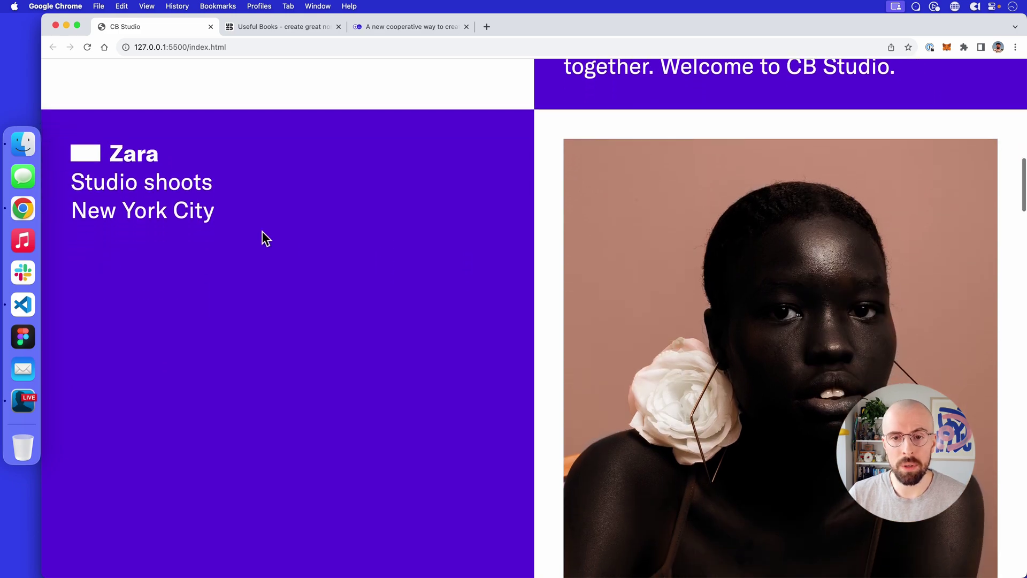
scroll(265, 231, "down", 3)
scroll(266, 231, "down", 4)
scroll(371, 289, "down", 2)
scroll(497, 297, "down", 4)
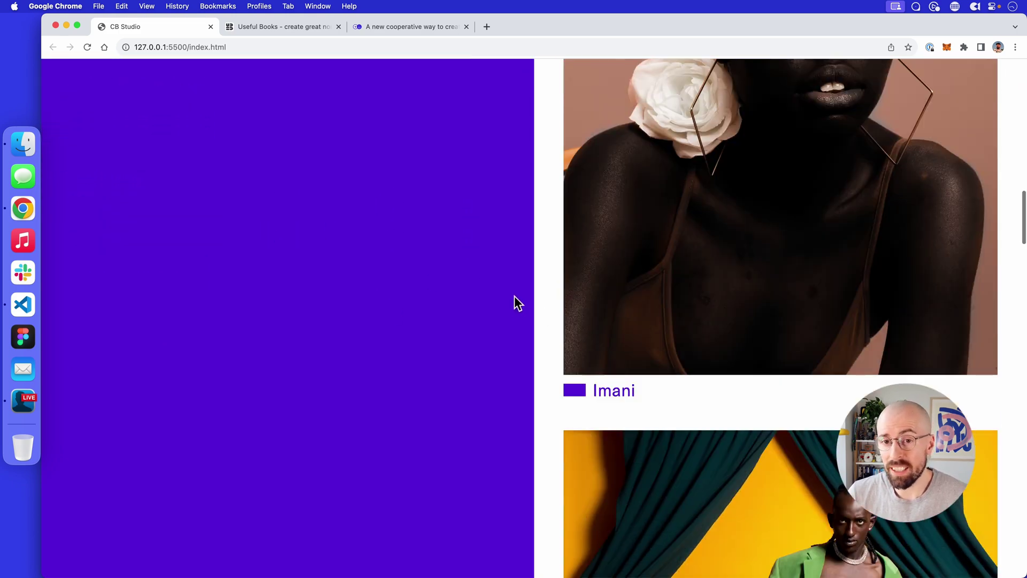
scroll(509, 295, "down", 4)
scroll(509, 295, "down", 5)
scroll(509, 295, "down", 5)
scroll(511, 292, "down", 3)
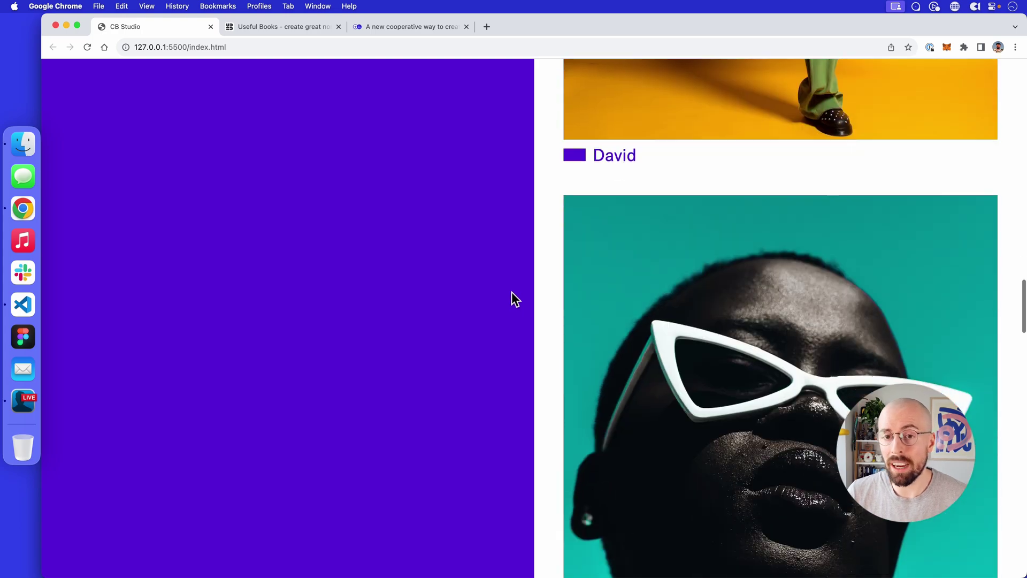
scroll(511, 291, "down", 3)
scroll(632, 287, "down", 3)
scroll(712, 316, "down", 5)
scroll(711, 315, "down", 2)
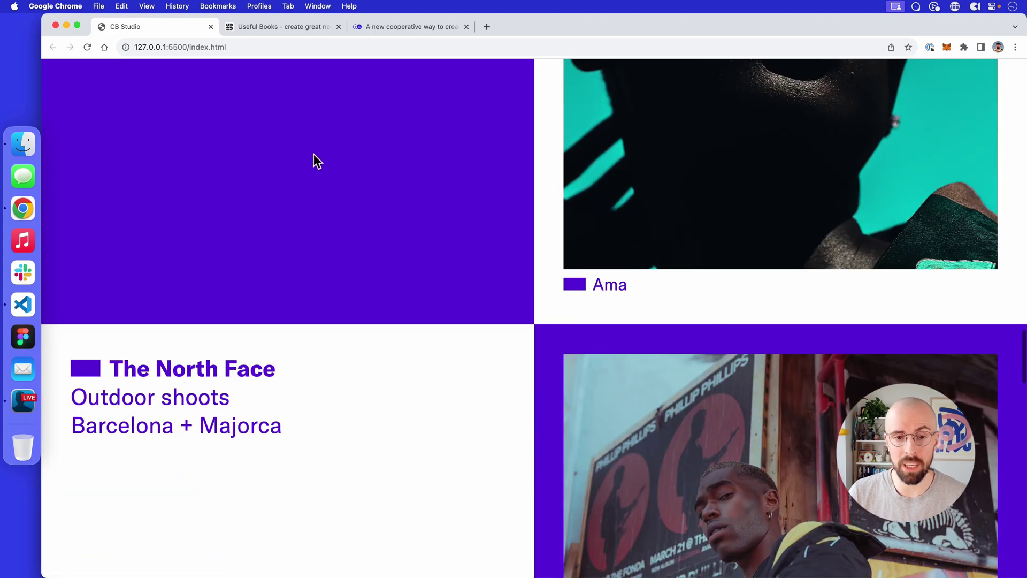
scroll(522, 211, "up", 5)
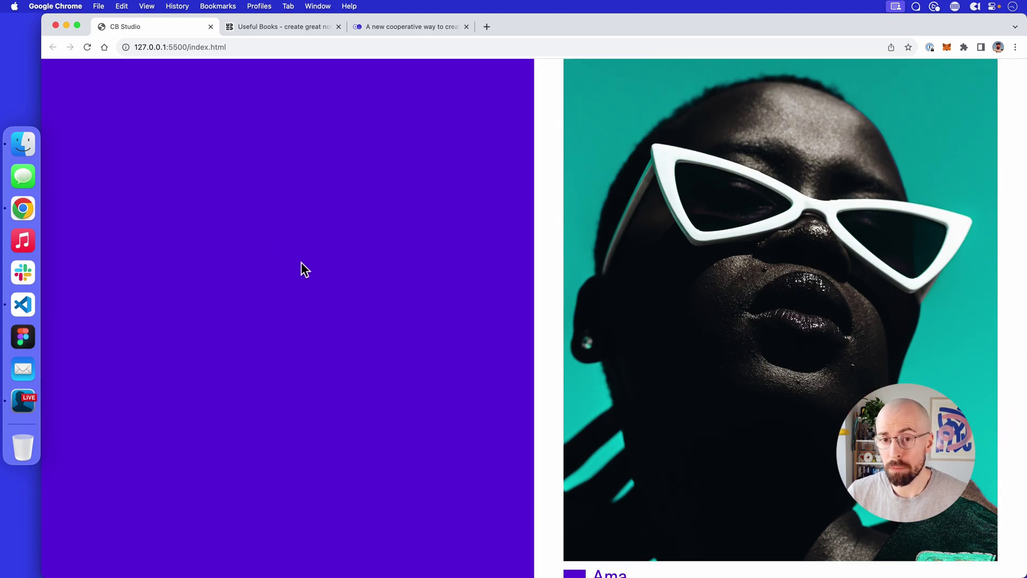
scroll(302, 263, "down", 5)
scroll(323, 260, "down", 2)
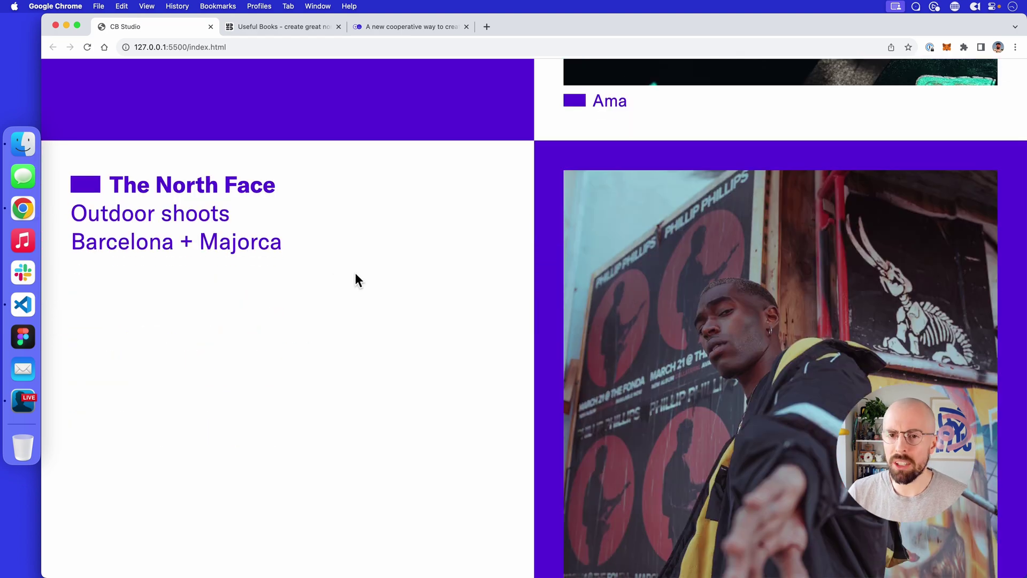
scroll(357, 271, "up", 5)
scroll(359, 272, "up", 2)
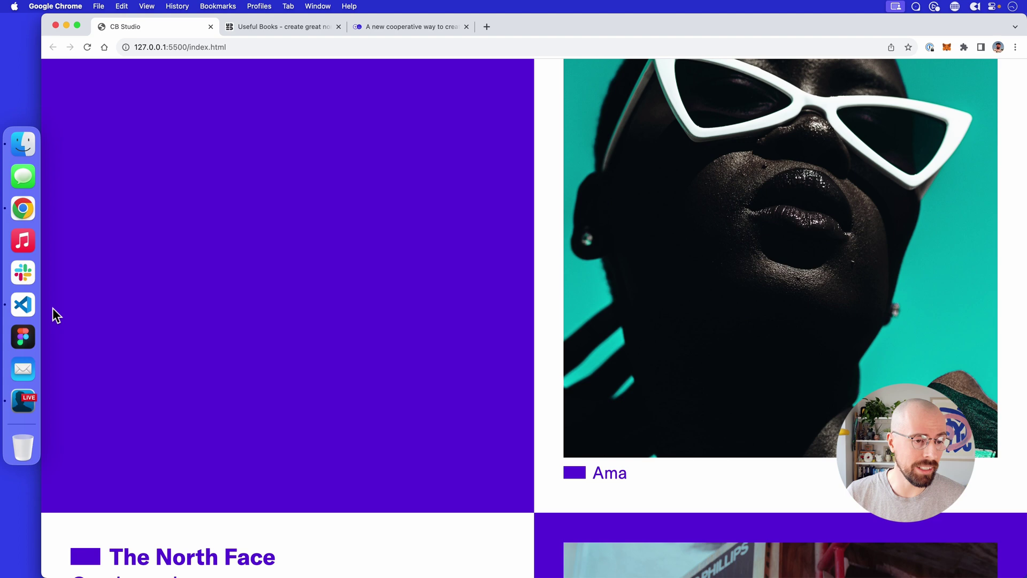
left_click(27, 303)
Review index.html's sections, their title and info divs, and the Imani, David and Ama figures
left_click(248, 36)
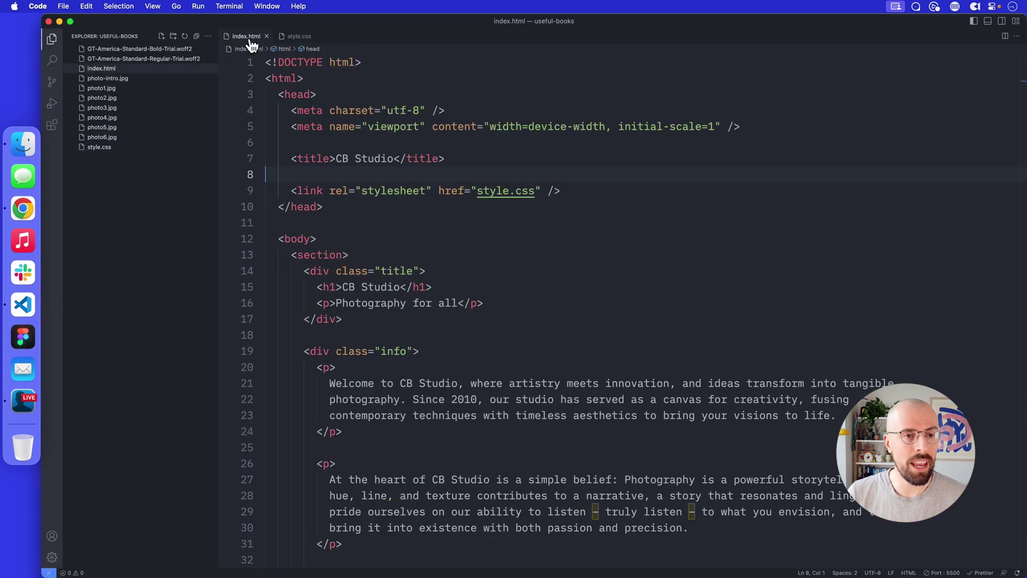
double_click(314, 255)
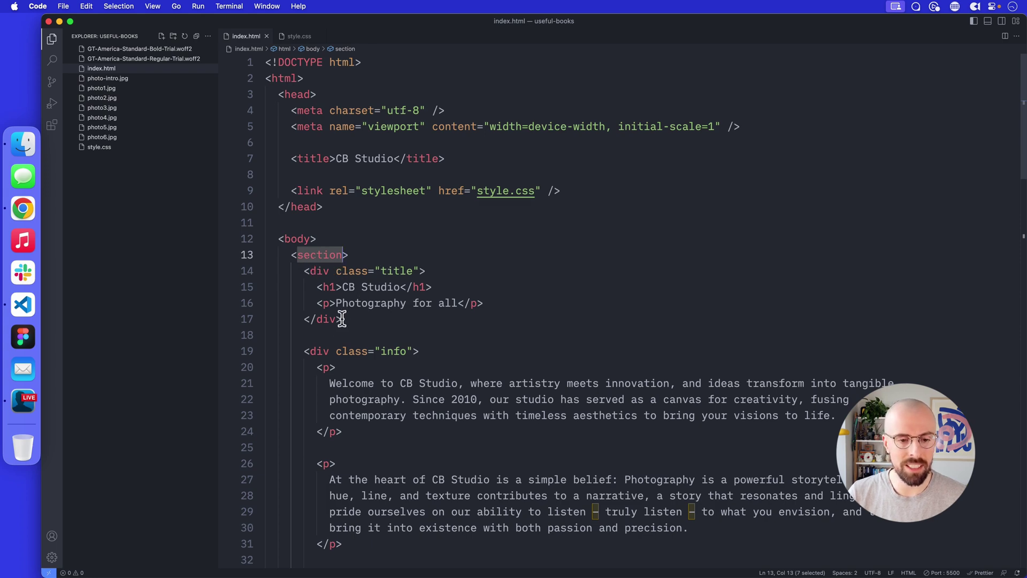
scroll(398, 353, "down", 5)
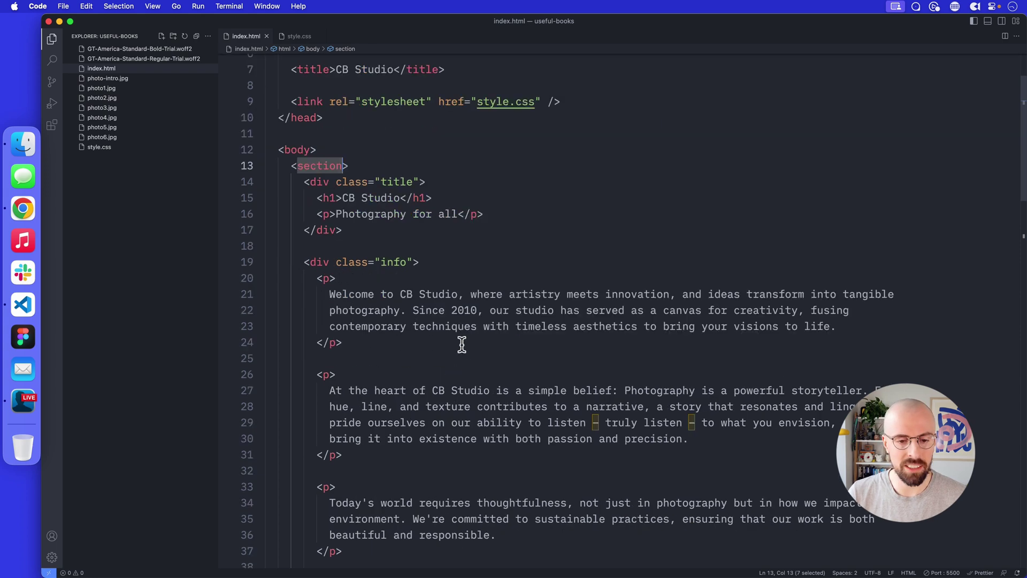
scroll(411, 321, "down", 5)
scroll(366, 207, "down", 5)
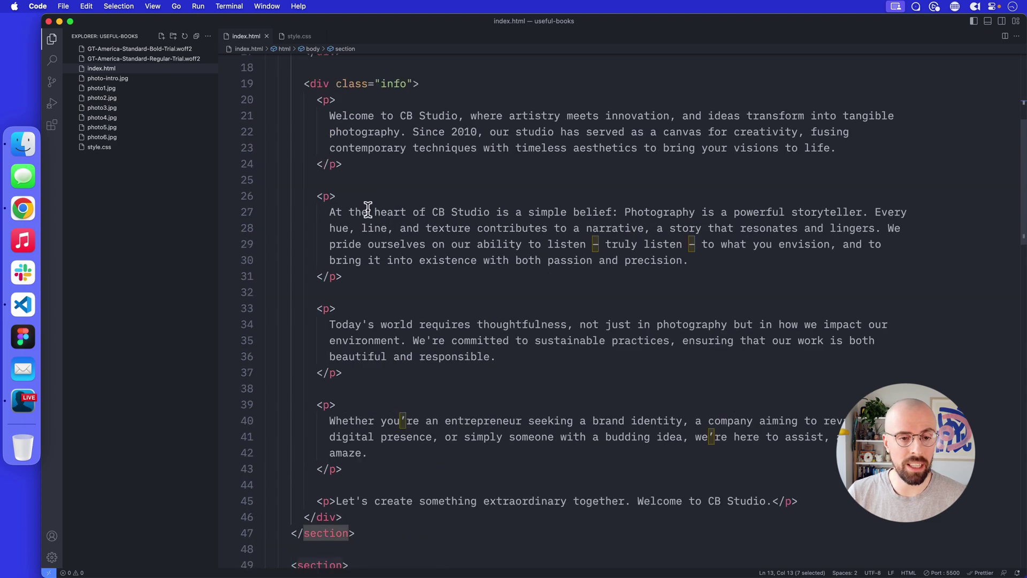
scroll(367, 207, "down", 4)
scroll(366, 217, "down", 4)
scroll(321, 225, "down", 3)
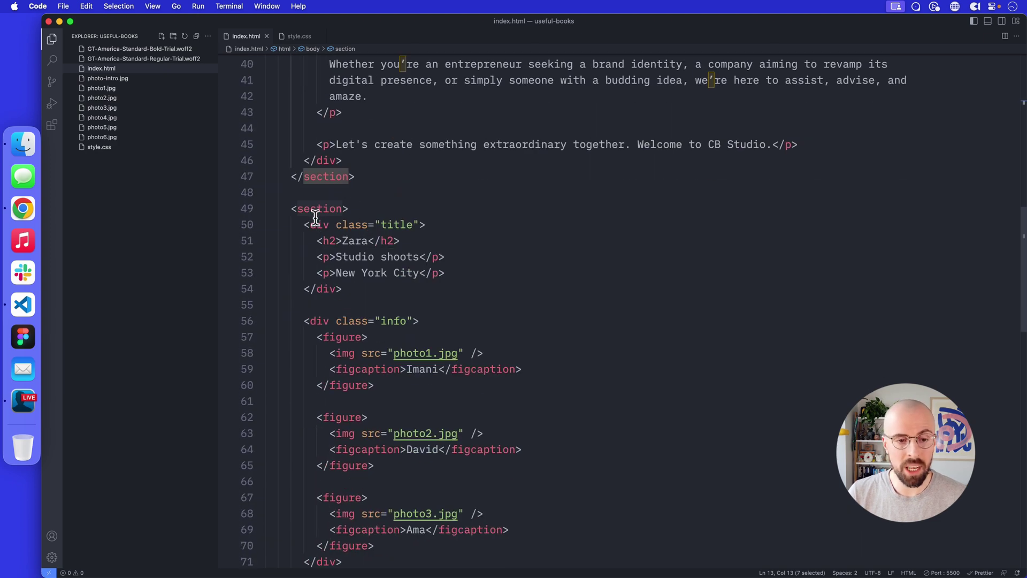
double_click(312, 209)
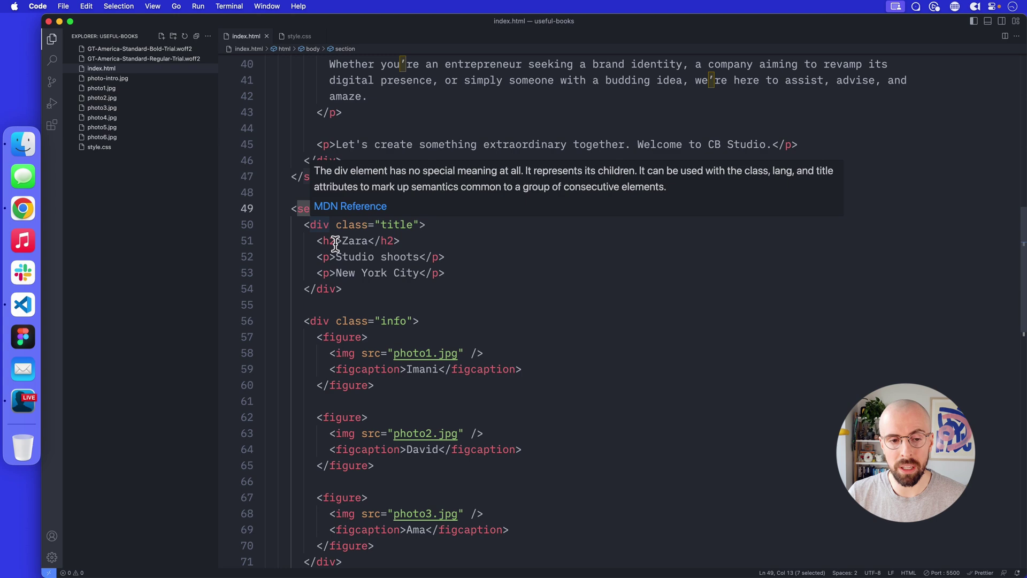
double_click(393, 225)
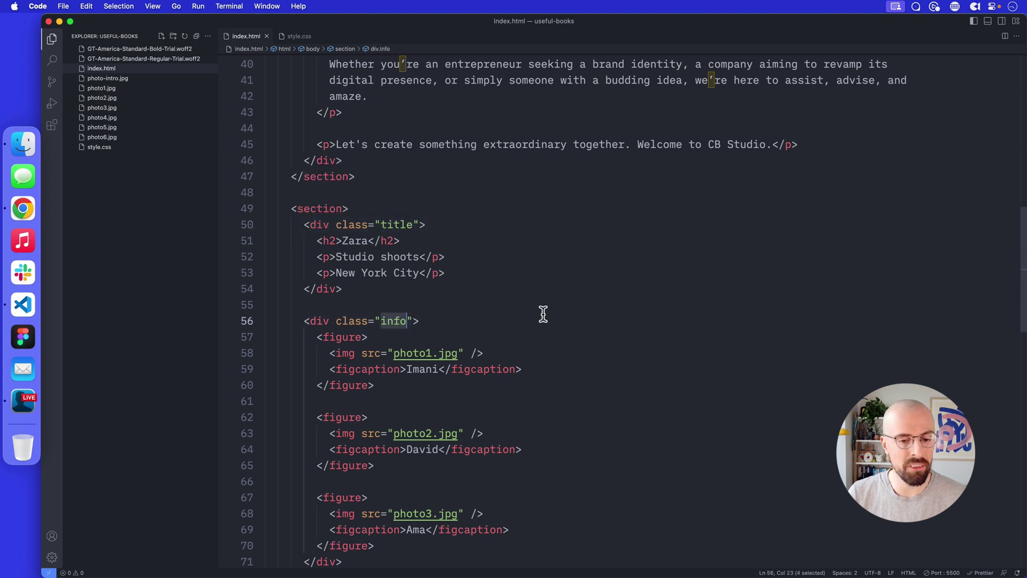
scroll(542, 313, "down", 4)
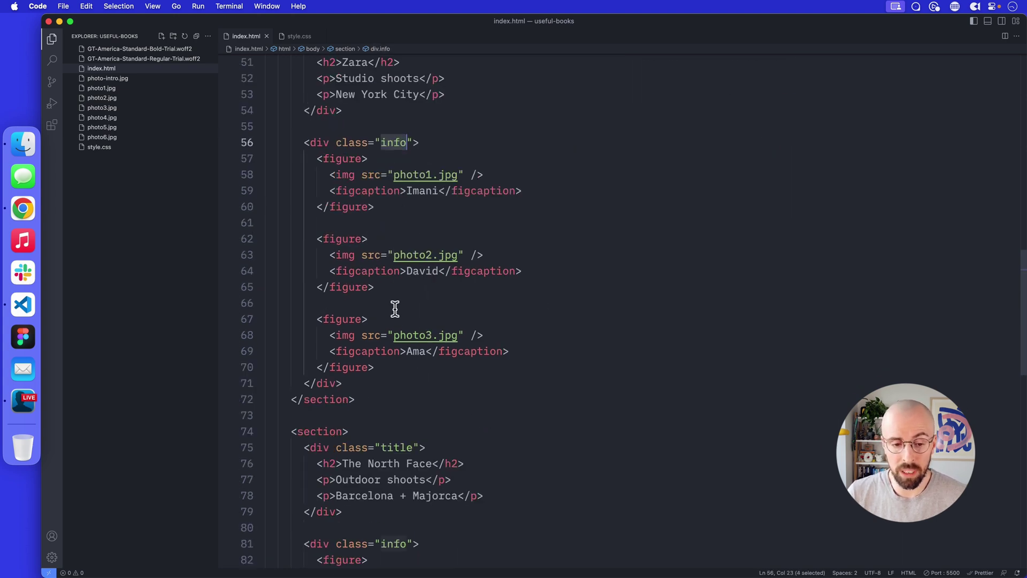
scroll(395, 309, "down", 5)
scroll(411, 289, "down", 3)
scroll(410, 289, "down", 2)
scroll(411, 287, "up", 8)
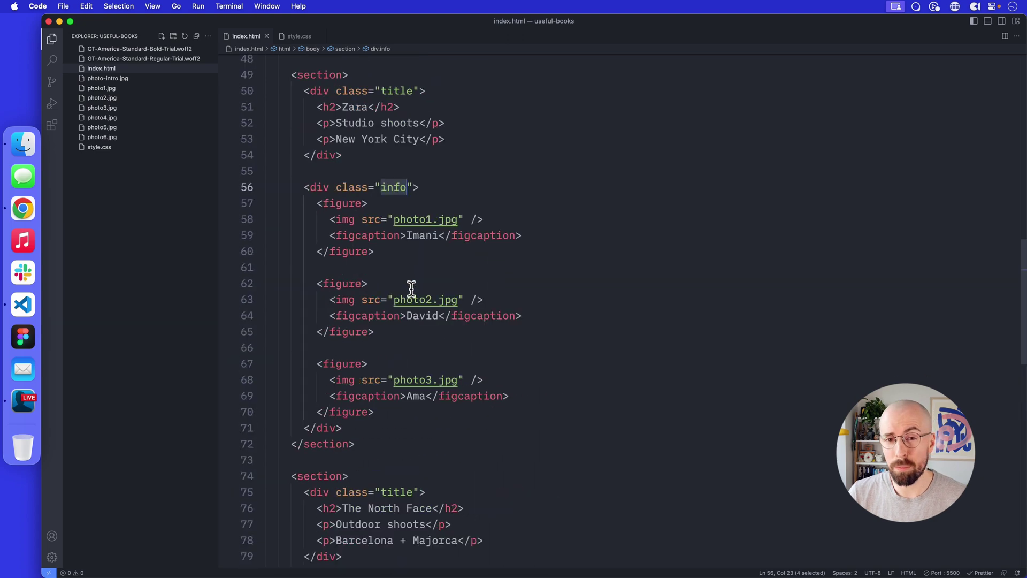
scroll(411, 287, "up", 6)
scroll(451, 273, "up", 6)
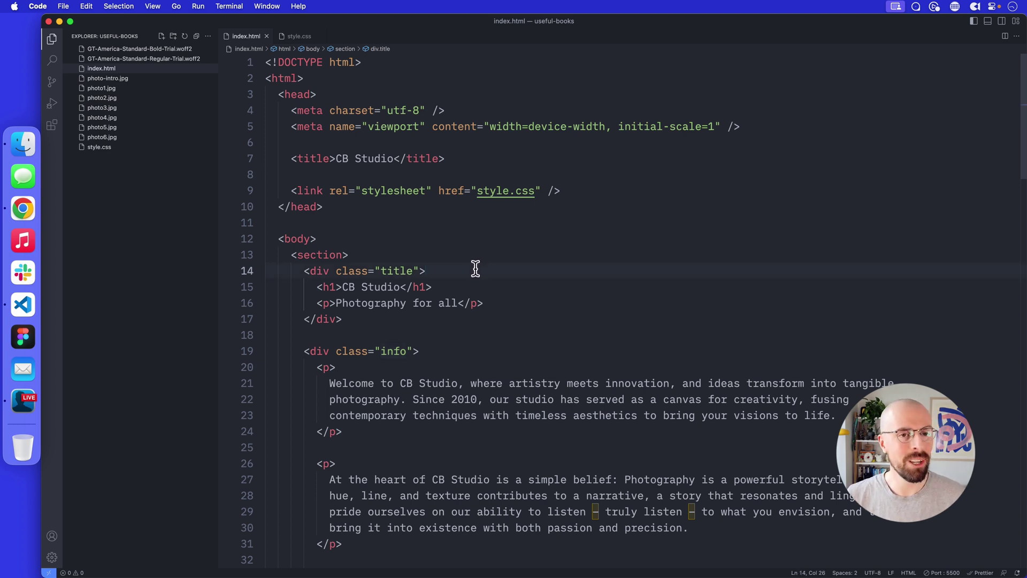
Bring style.css's section rule with its two equal grid-template-columns into view
key("ctrl+Tab")
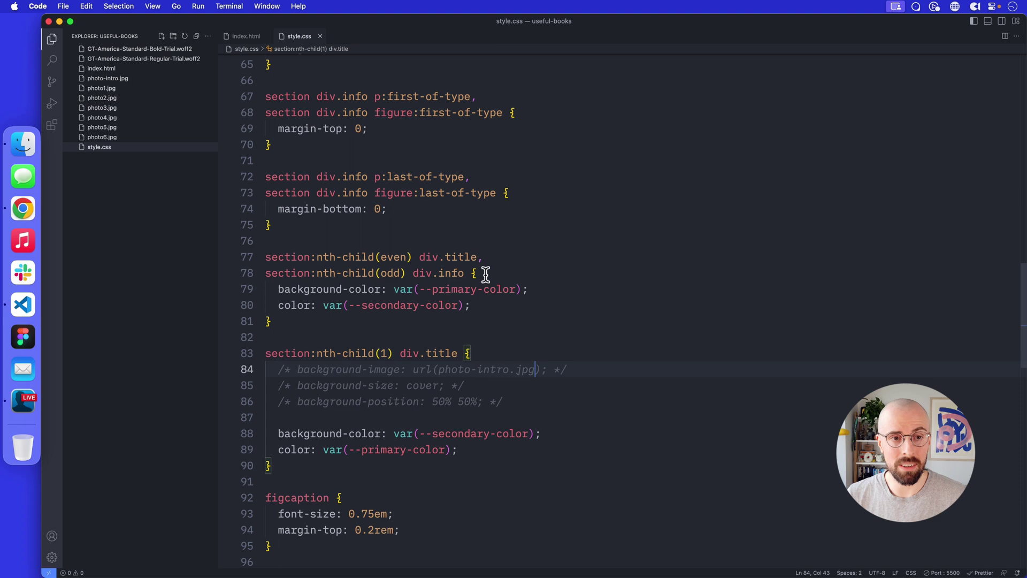
scroll(484, 273, "up", 15)
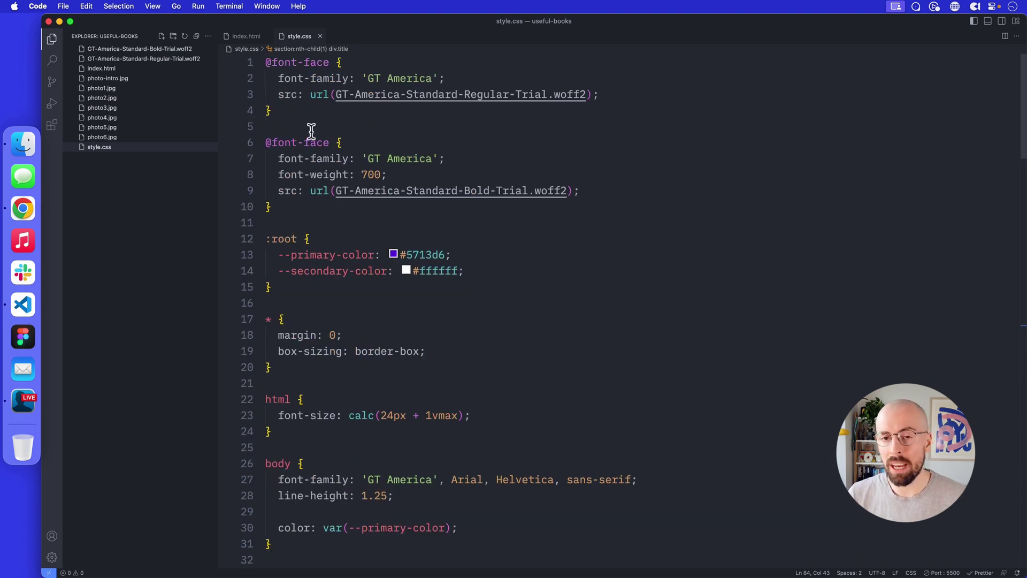
scroll(342, 262, "down", 3)
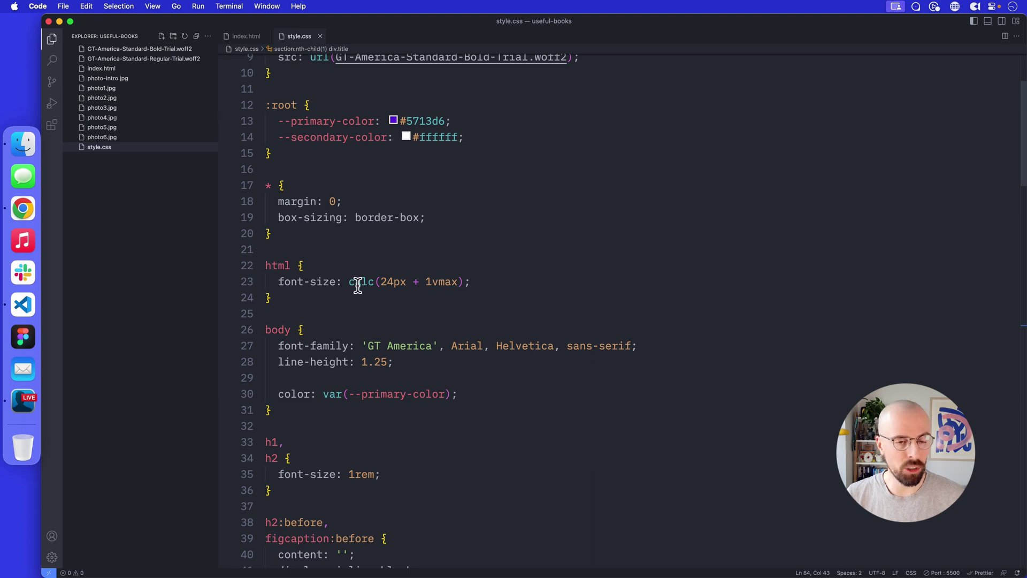
scroll(352, 329, "down", 3)
scroll(352, 329, "down", 3)
scroll(352, 329, "down", 3)
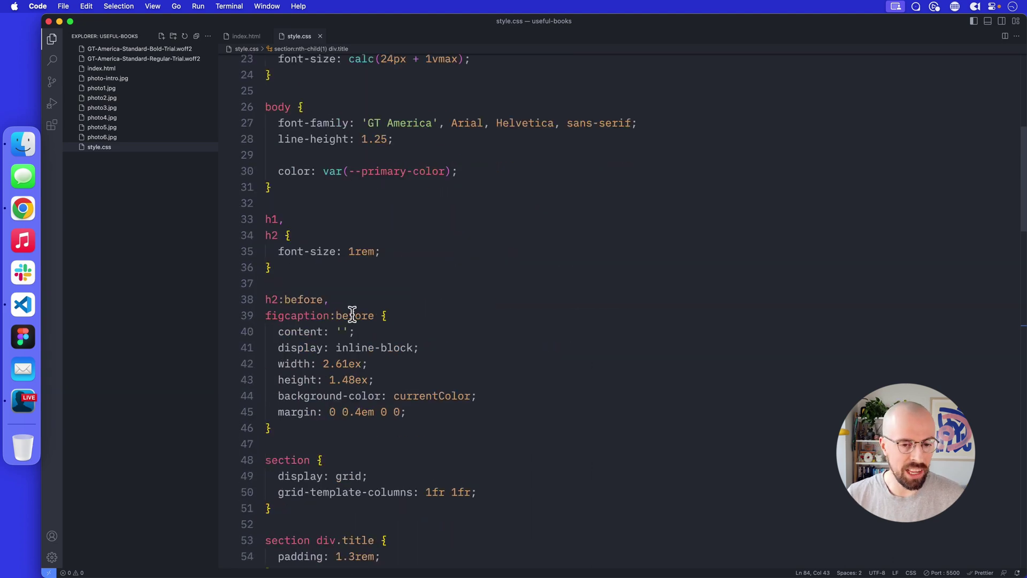
scroll(353, 345, "down", 2)
scroll(358, 345, "down", 5)
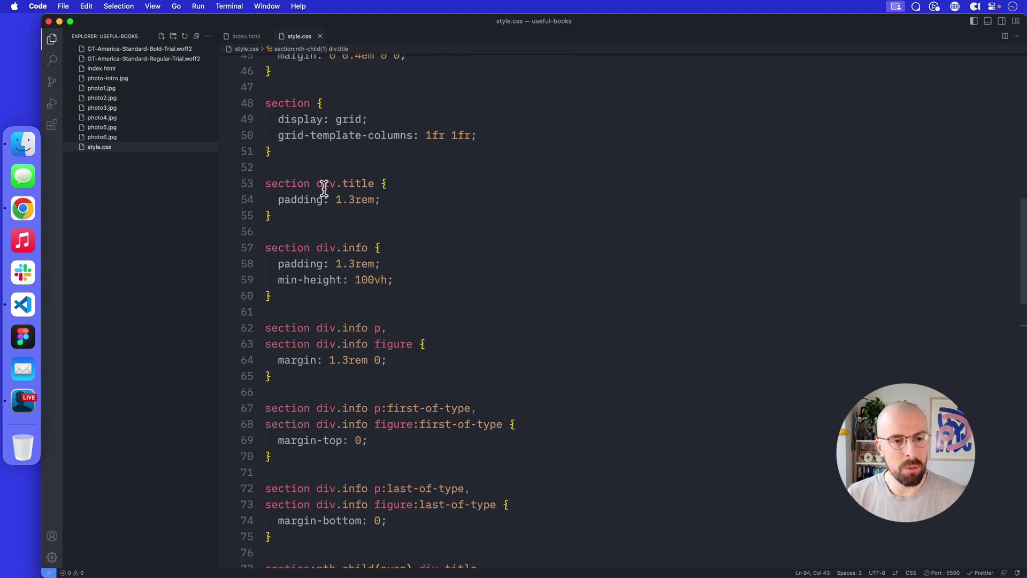
left_click(293, 103)
left_click(293, 135)
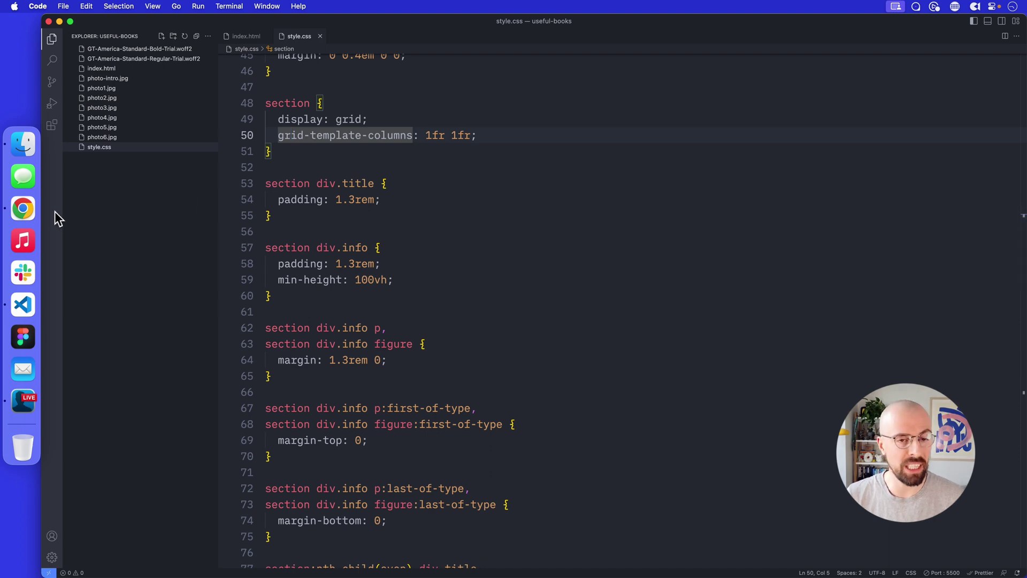
Scroll the CB Studio page through the Zara and North Face sections
left_click(23, 208)
scroll(372, 258, "up", 5)
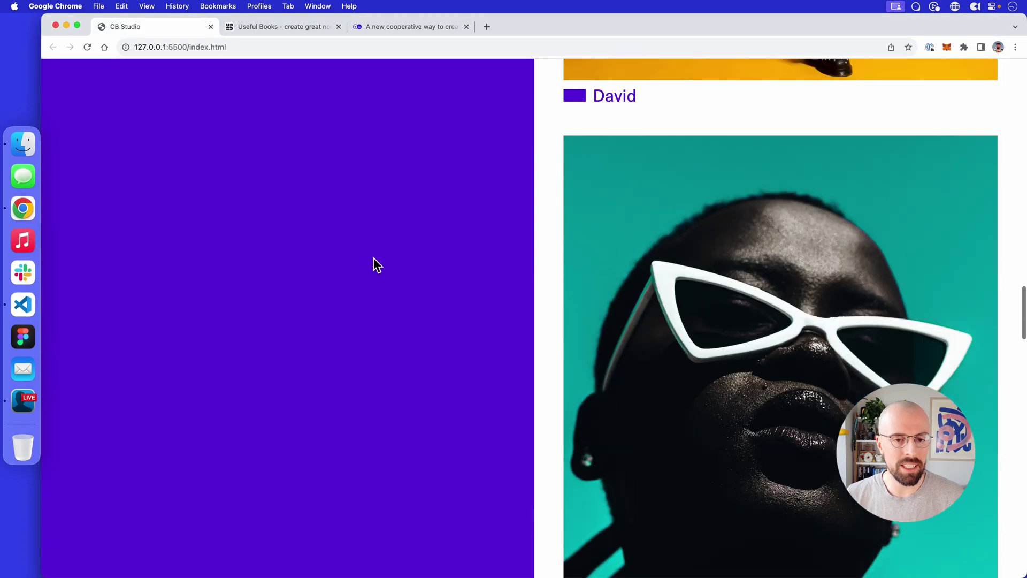
scroll(374, 257, "up", 5)
scroll(321, 200, "up", 5)
scroll(429, 177, "up", 4)
scroll(429, 177, "up", 5)
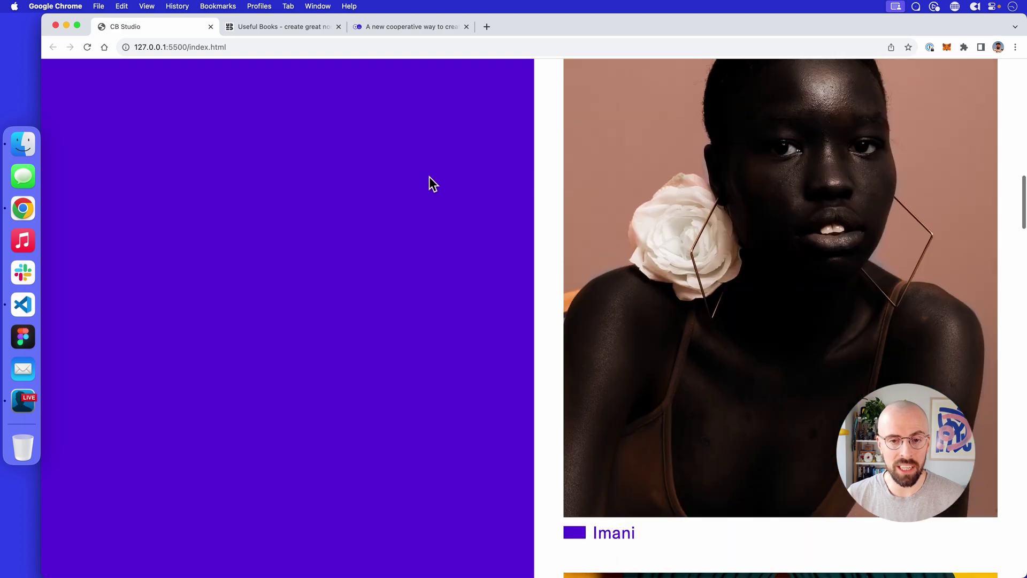
scroll(418, 166, "up", 5)
scroll(389, 222, "up", 1)
left_click_drag(411, 301, 430, 381)
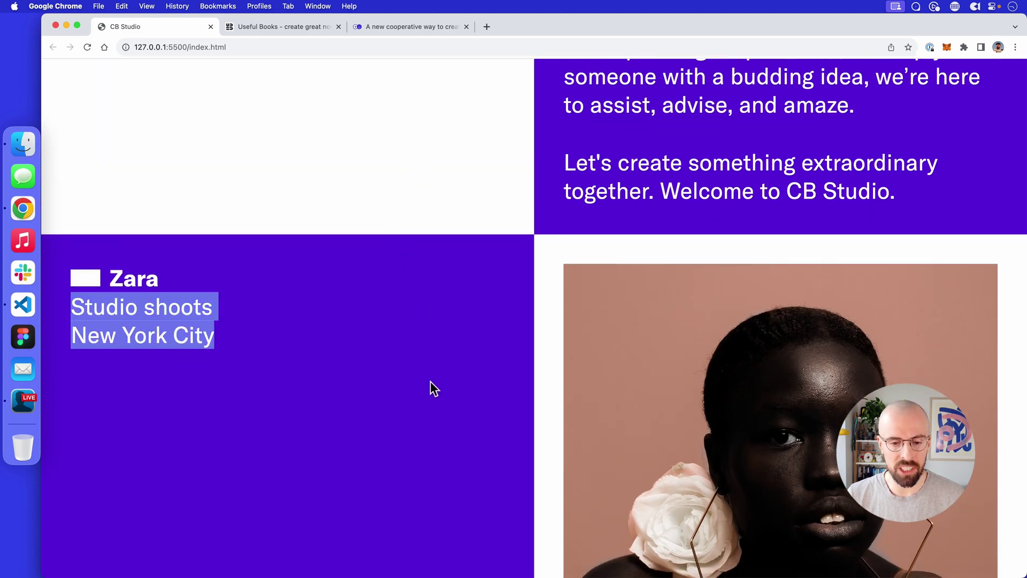
left_click(440, 309)
scroll(440, 309, "down", 2)
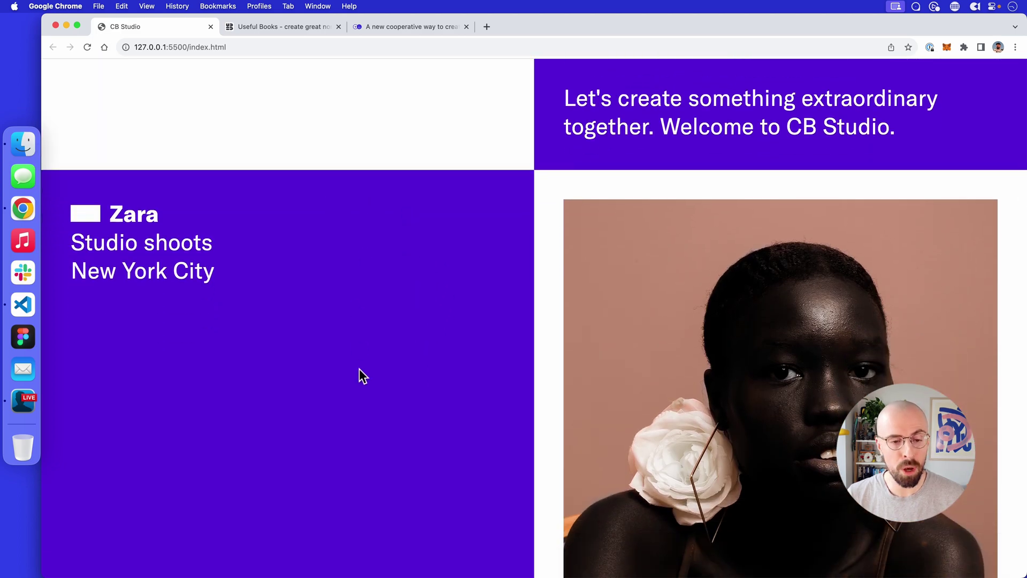
scroll(359, 368, "down", 5)
scroll(393, 293, "down", 5)
scroll(434, 276, "down", 5)
scroll(436, 281, "down", 5)
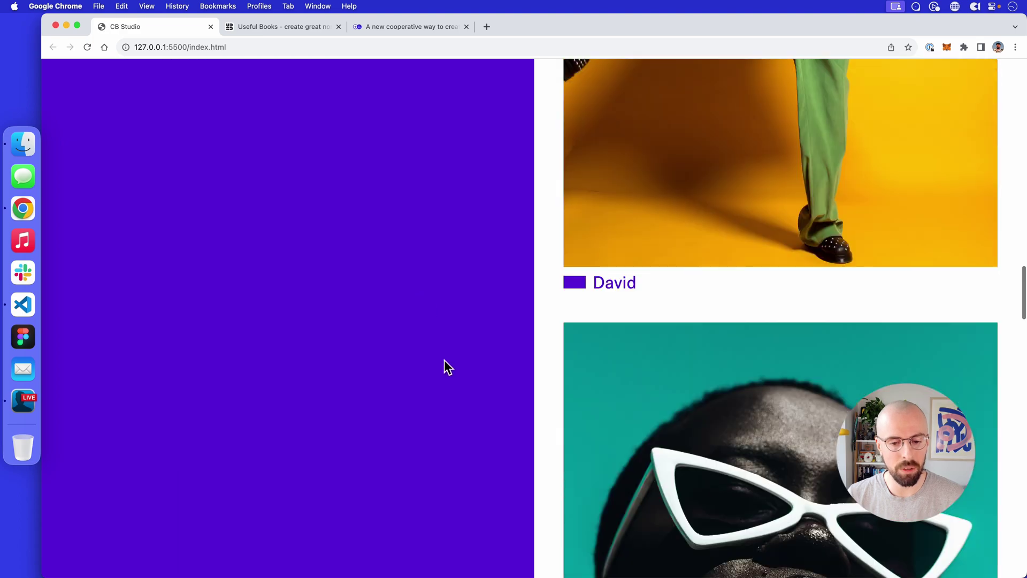
scroll(444, 360, "down", 5)
scroll(449, 356, "down", 3)
scroll(437, 305, "up", 4)
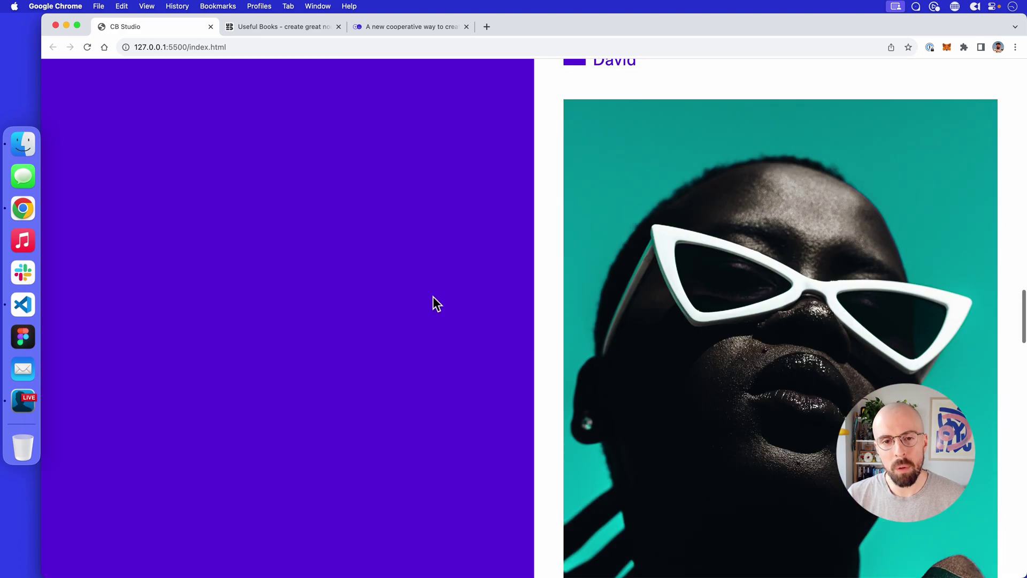
scroll(433, 293, "down", 2)
scroll(402, 273, "down", 4)
scroll(308, 238, "up", 5)
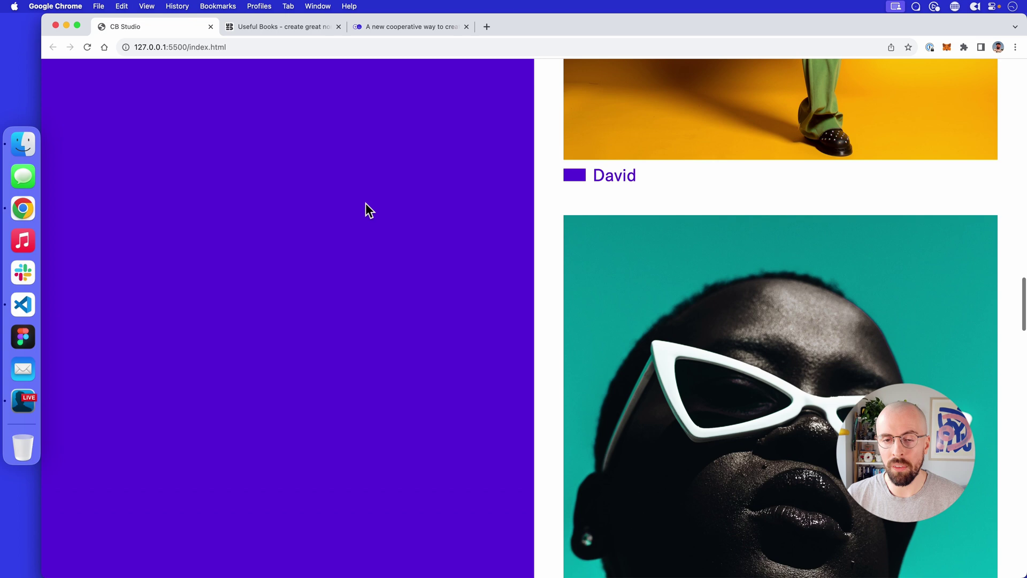
scroll(366, 202, "up", 1)
scroll(357, 208, "up", 3)
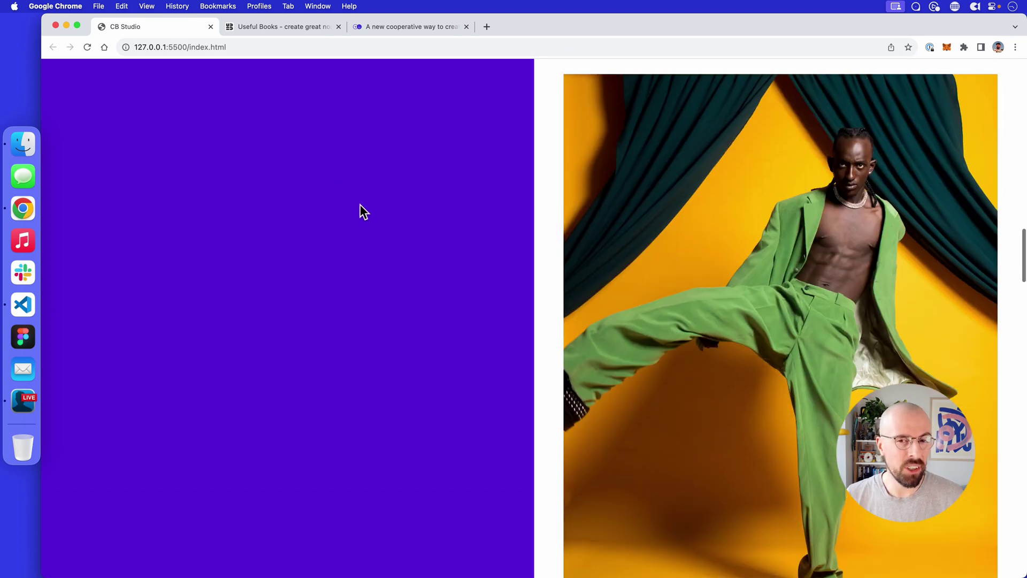
scroll(360, 205, "up", 4)
scroll(366, 206, "up", 4)
scroll(367, 206, "up", 3)
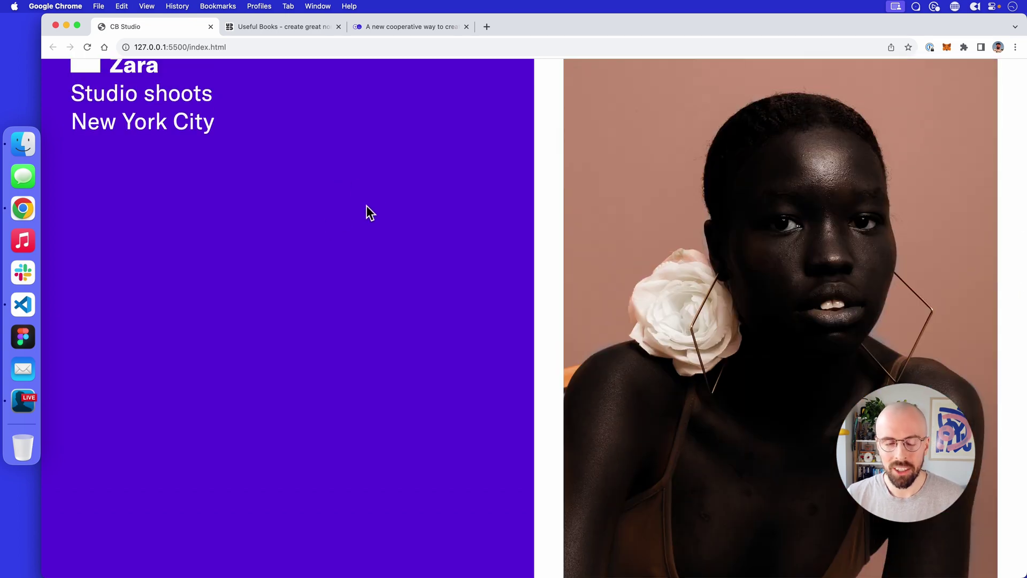
Add 'align-items: start;' to the section grid rule and preview the page in Chrome
key("super+Tab")
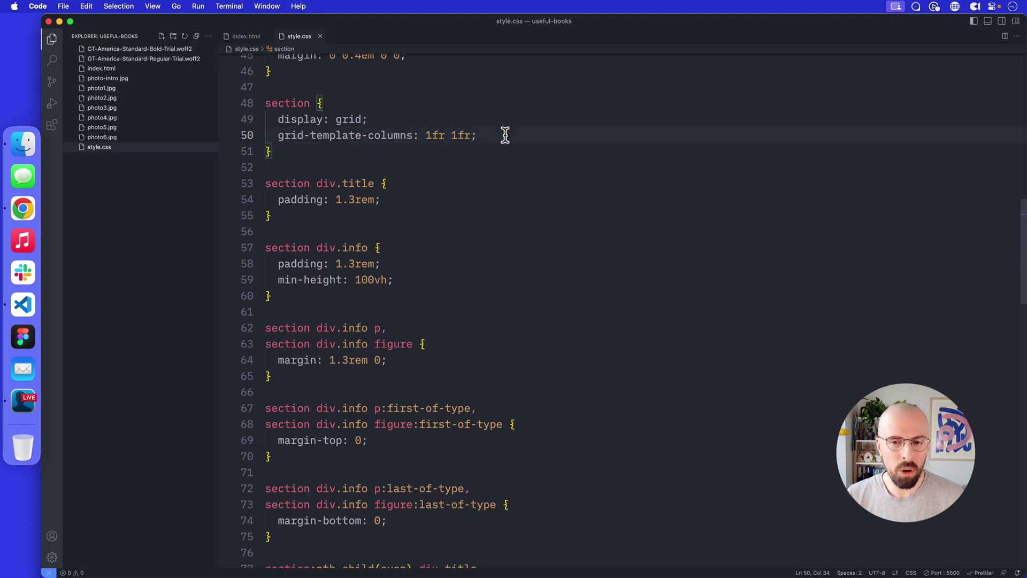
key("Return")
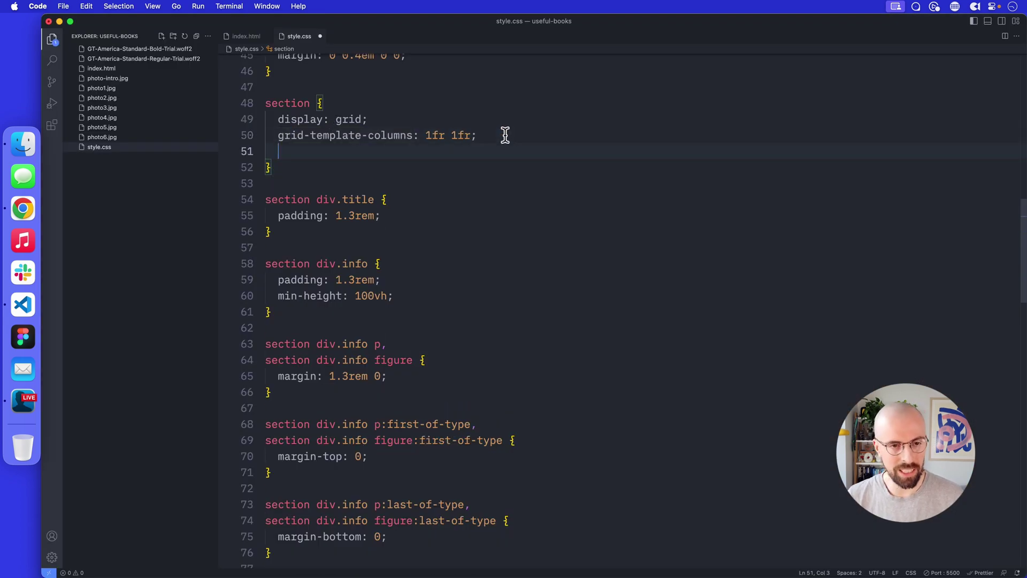
type("align-")
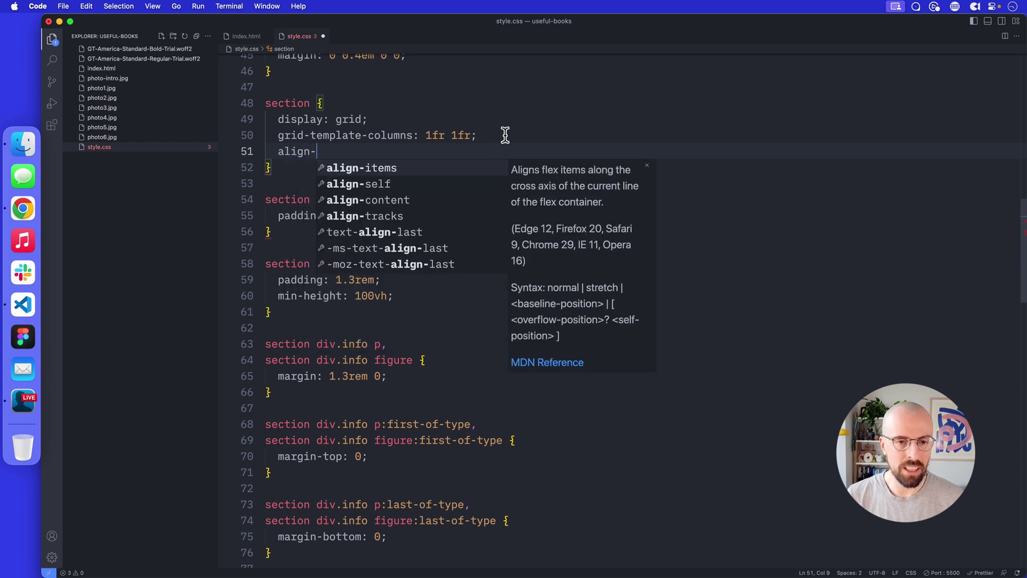
type("ti")
key("BackSpace")
type("it")
key("Tab")
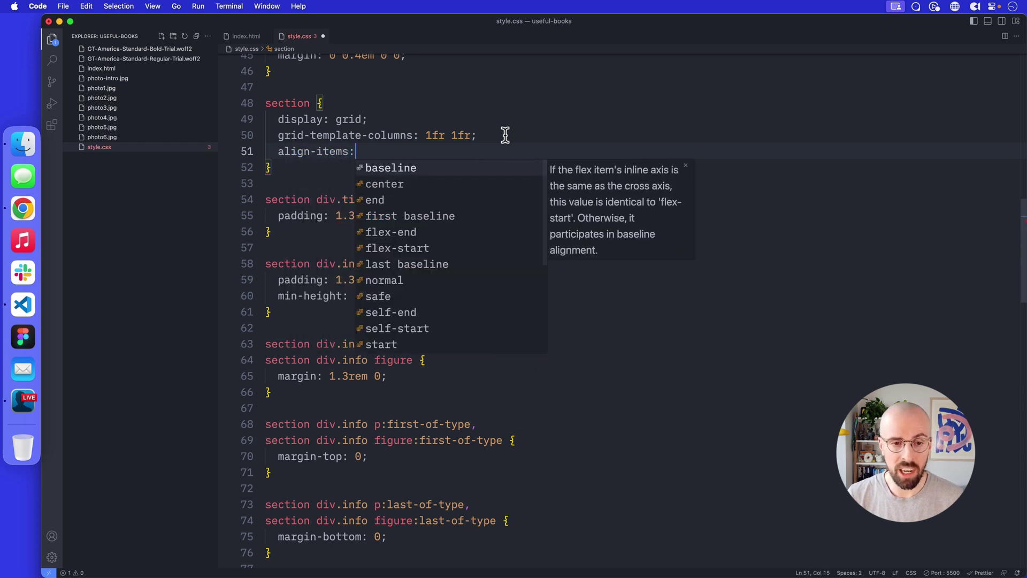
type(" start")
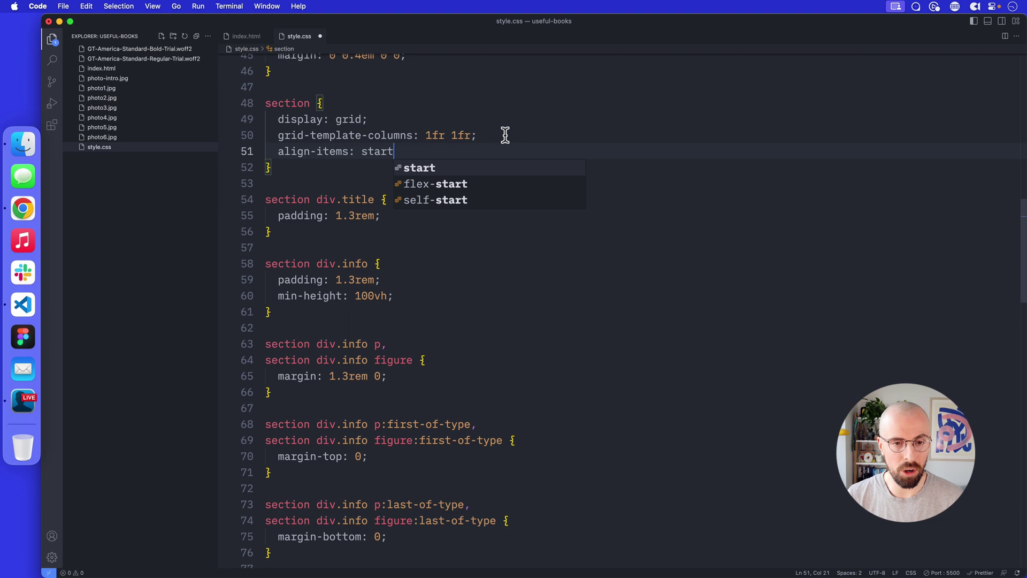
type(";")
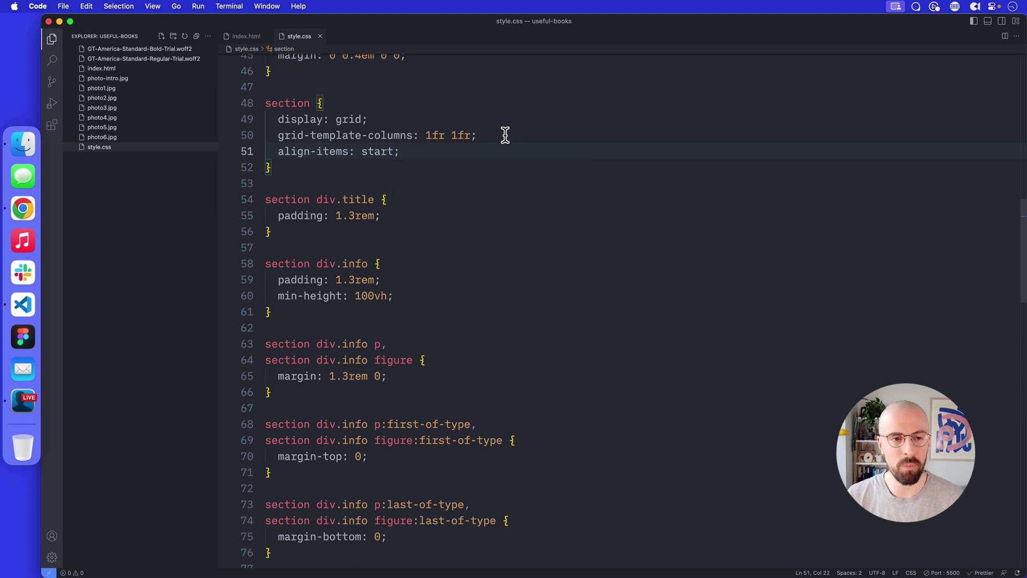
key("super+Tab")
scroll(518, 234, "up", 5)
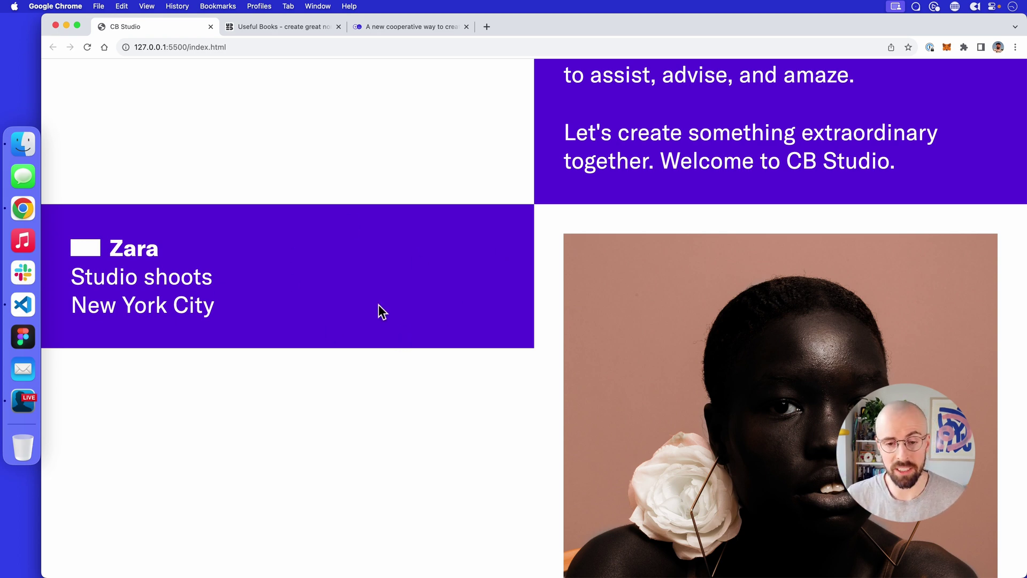
scroll(509, 327, "down", 4)
scroll(504, 314, "down", 6)
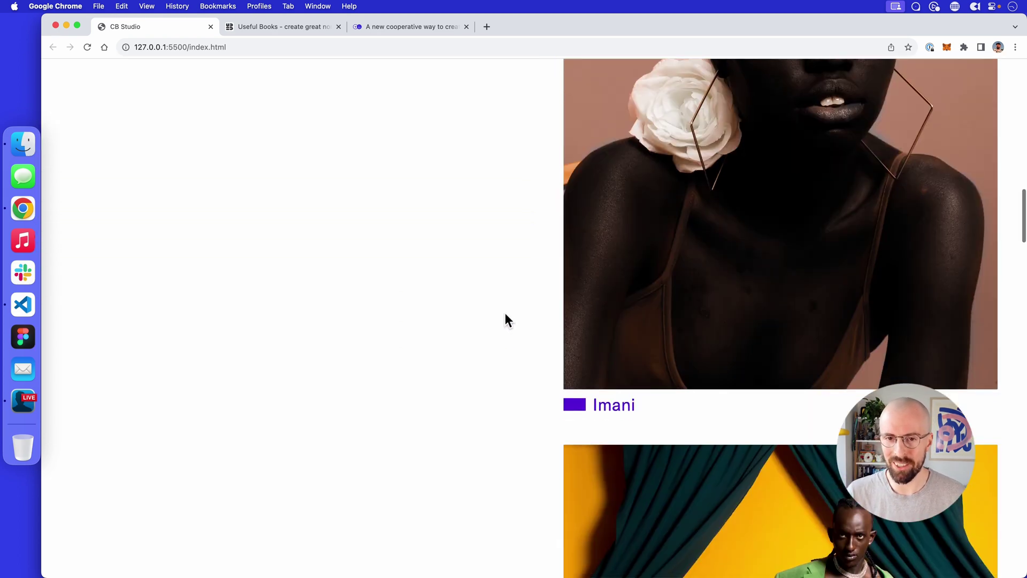
scroll(505, 313, "up", 8)
scroll(513, 306, "down", 8)
scroll(511, 301, "down", 6)
scroll(513, 302, "down", 6)
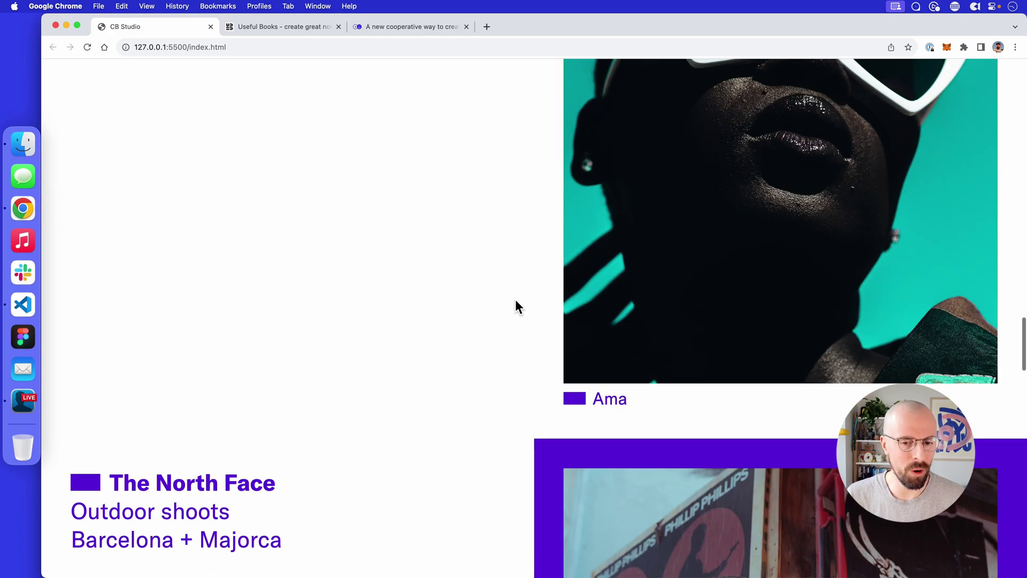
scroll(515, 299, "down", 2)
scroll(523, 303, "down", 3)
scroll(521, 302, "up", 3)
scroll(521, 303, "up", 4)
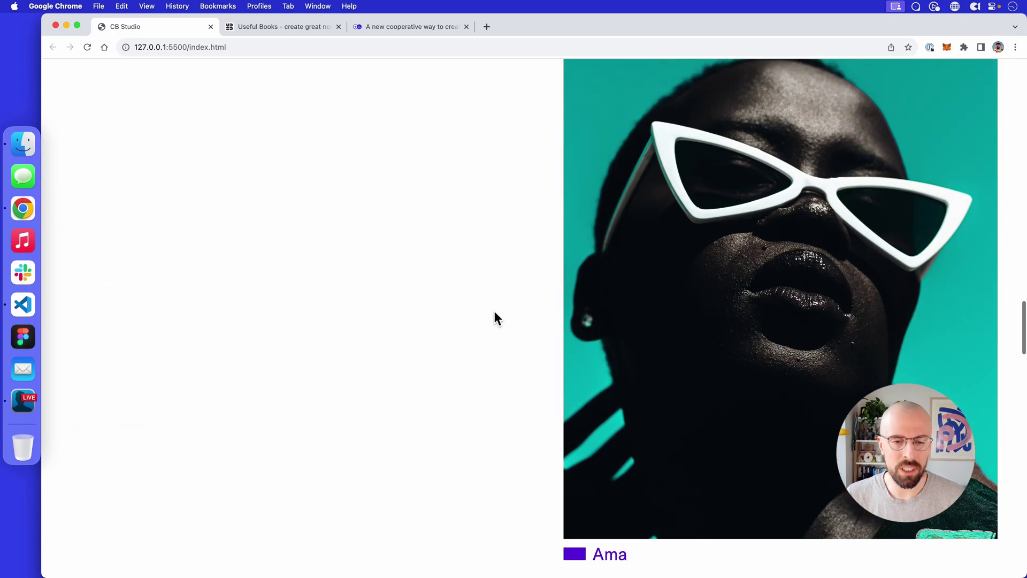
scroll(494, 311, "up", 5)
scroll(494, 318, "up", 5)
scroll(492, 312, "up", 5)
scroll(492, 311, "up", 6)
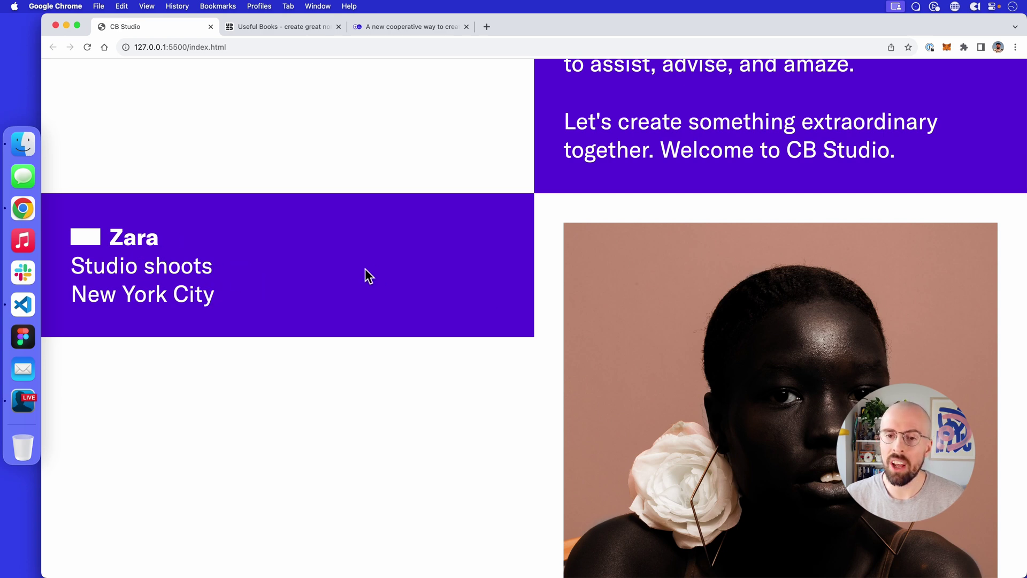
Confirm Zara's title column no longer stretches beside the photos, then return to style.css
key("super+Tab")
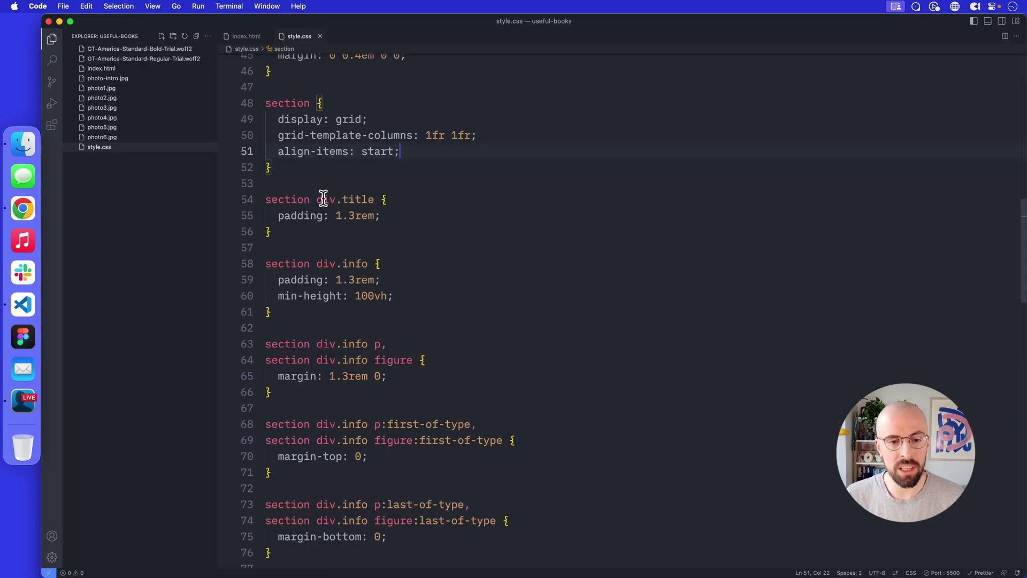
Add 'height: 100vh;' below the title's 1.3rem padding and preview the taller title blocks
left_click(281, 200)
left_click(353, 201)
left_click(382, 215)
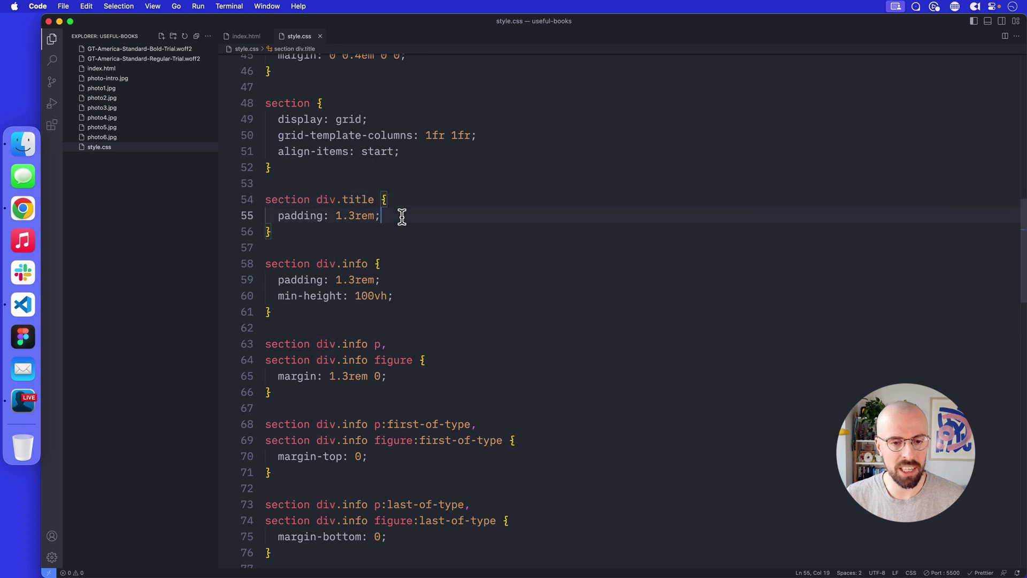
key("Return")
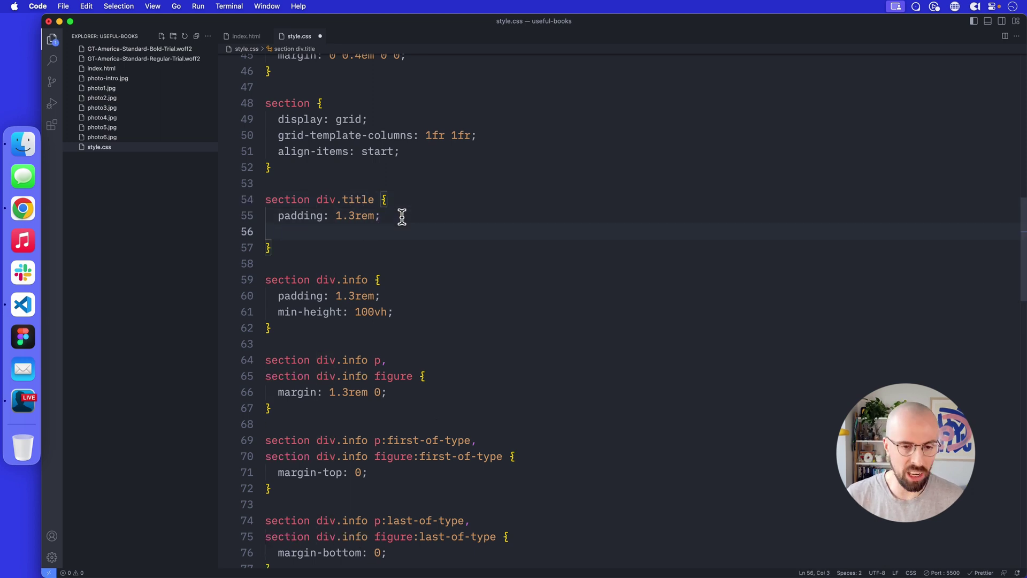
type("height: 100vh")
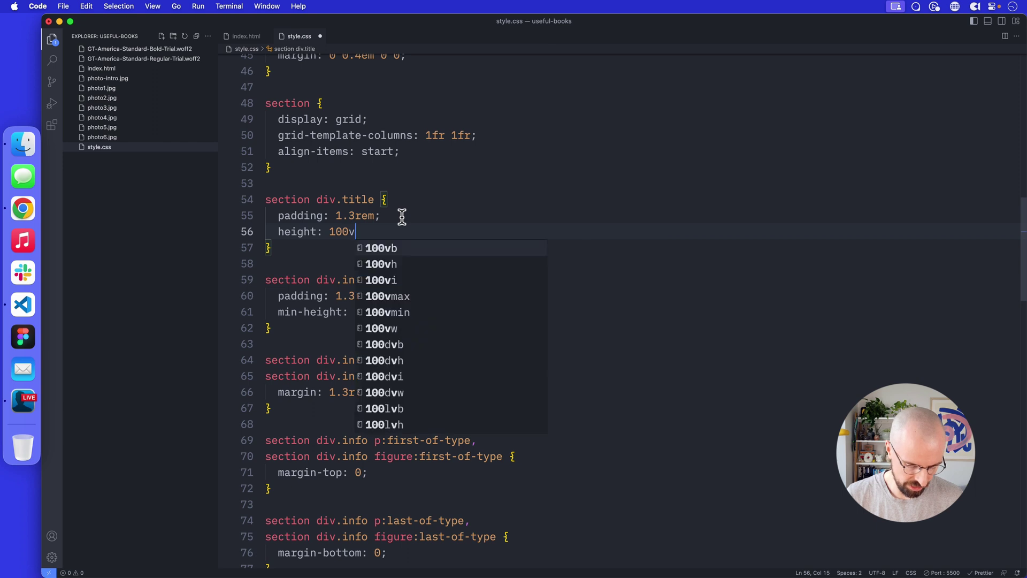
type(";")
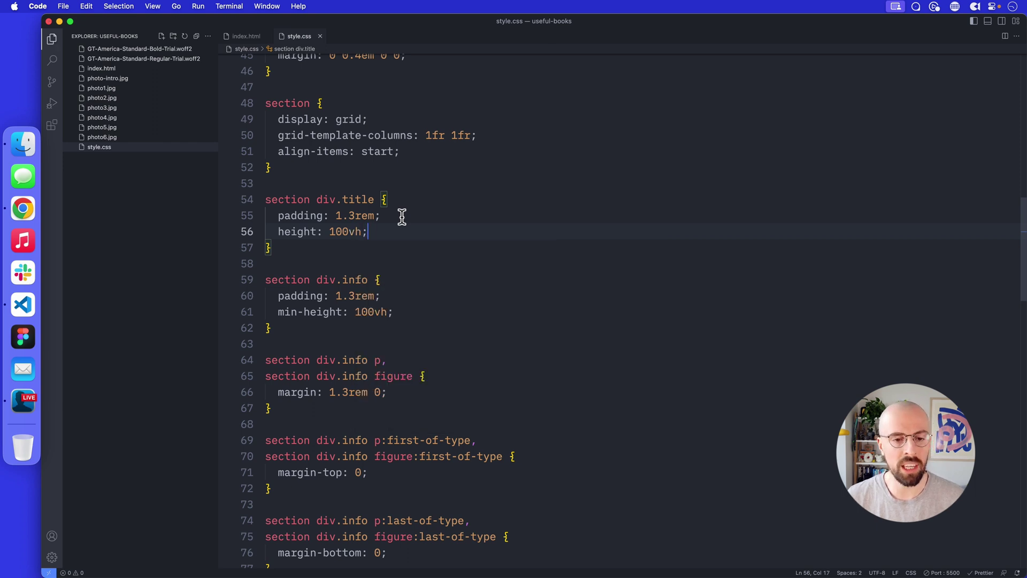
key("super+Tab")
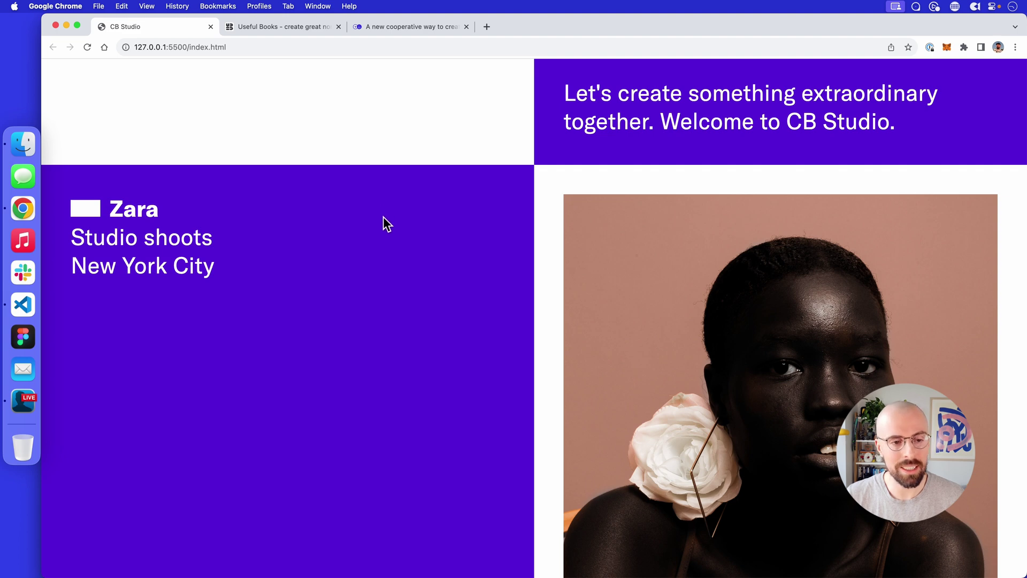
scroll(383, 217, "down", 2)
scroll(383, 216, "down", 2)
scroll(383, 218, "down", 3)
scroll(383, 211, "down", 1)
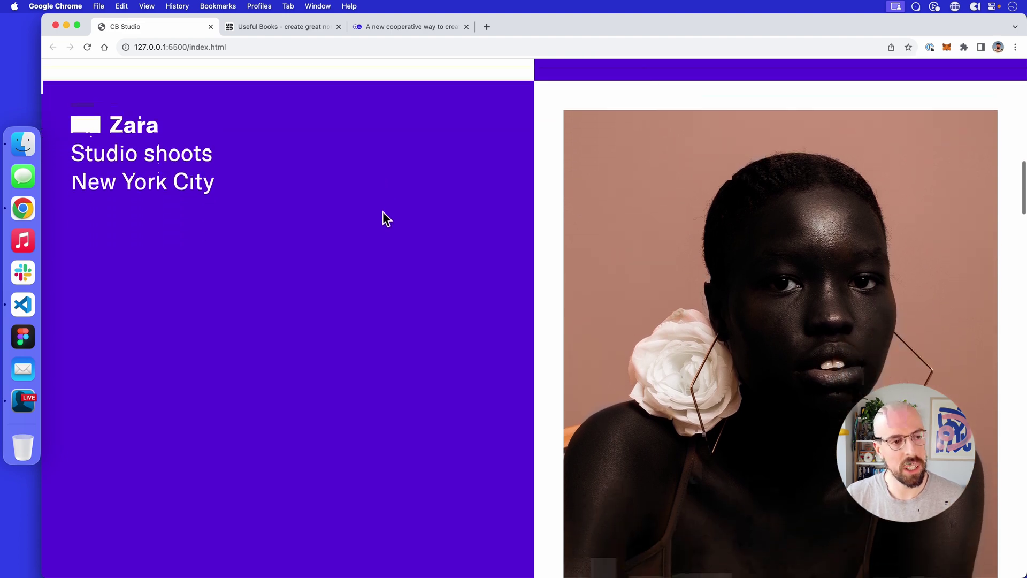
scroll(382, 211, "down", 2)
scroll(383, 209, "down", 4)
scroll(383, 207, "down", 3)
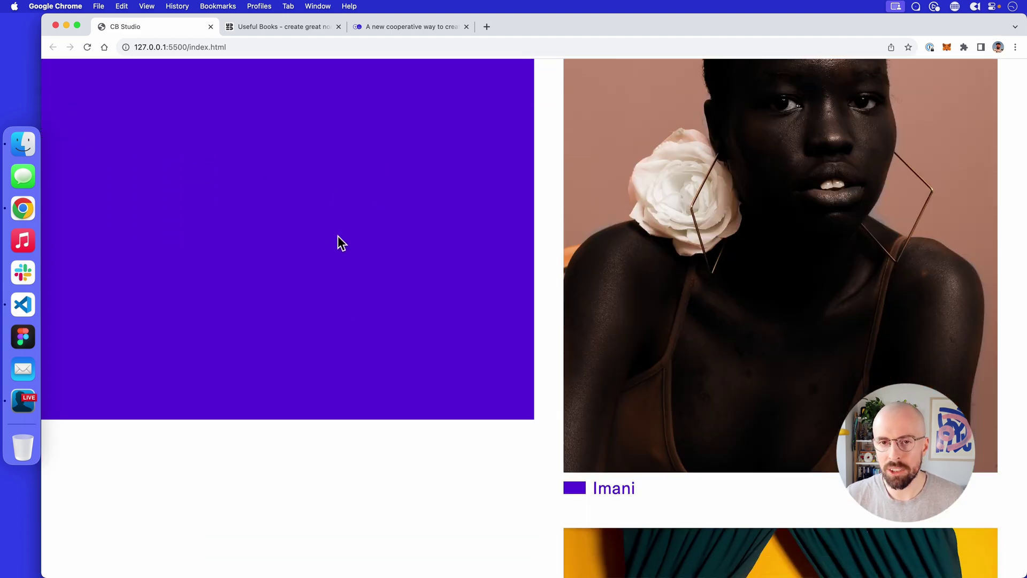
scroll(337, 242, "up", 8)
scroll(334, 249, "up", 2)
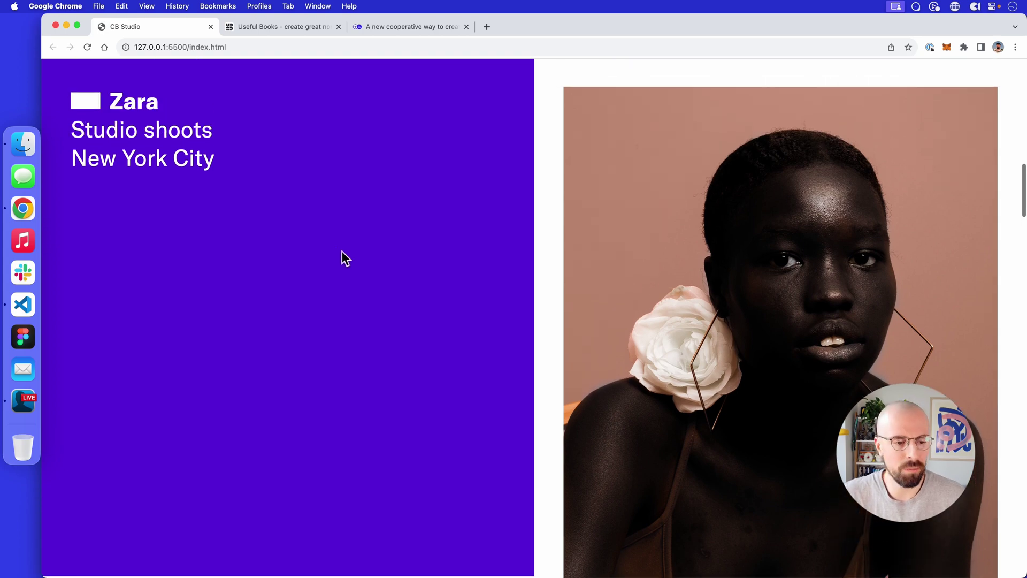
scroll(342, 251, "down", 5)
scroll(341, 247, "down", 4)
scroll(361, 386, "down", 3)
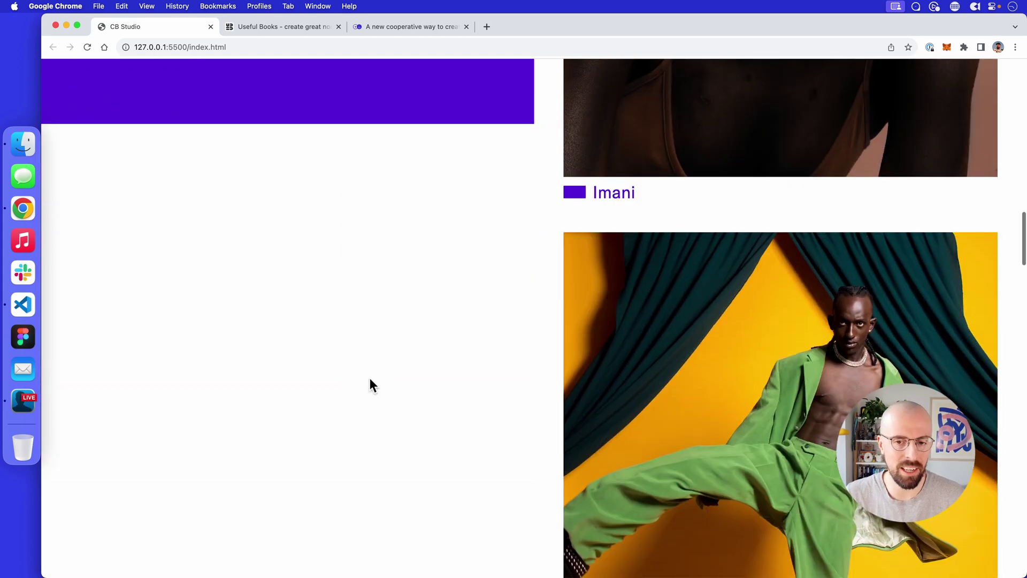
scroll(375, 362, "up", 5)
scroll(383, 354, "up", 5)
scroll(382, 353, "up", 2)
scroll(383, 353, "up", 1)
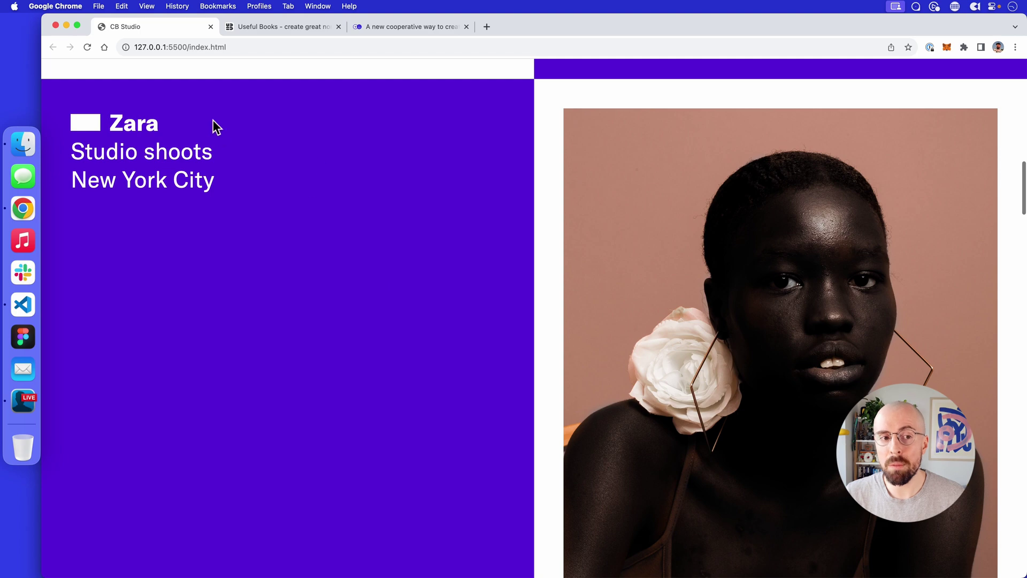
scroll(337, 305, "down", 2)
scroll(357, 317, "down", 3)
scroll(361, 313, "down", 4)
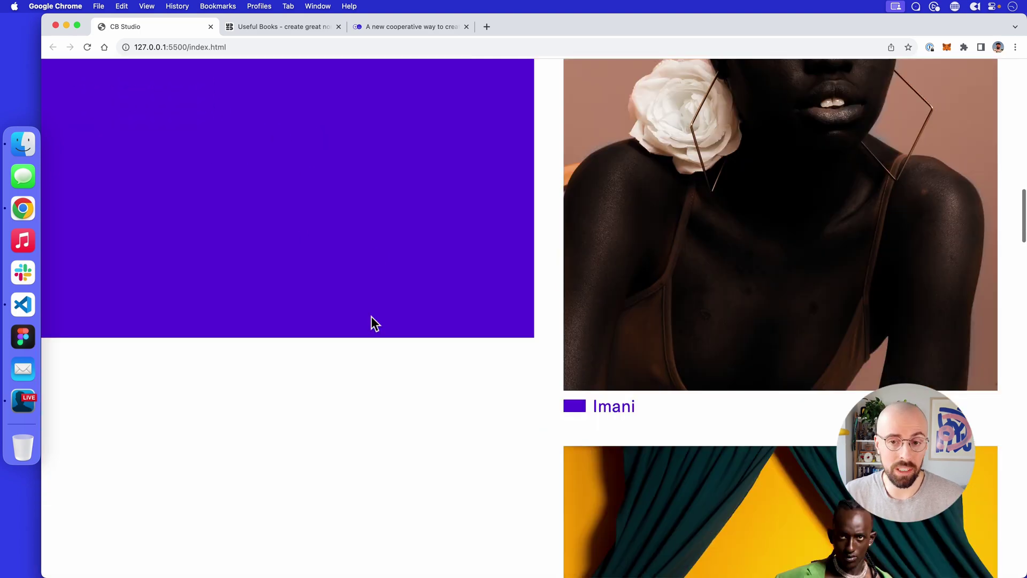
scroll(361, 297, "down", 3)
scroll(342, 273, "down", 4)
scroll(340, 276, "down", 4)
scroll(344, 275, "down", 4)
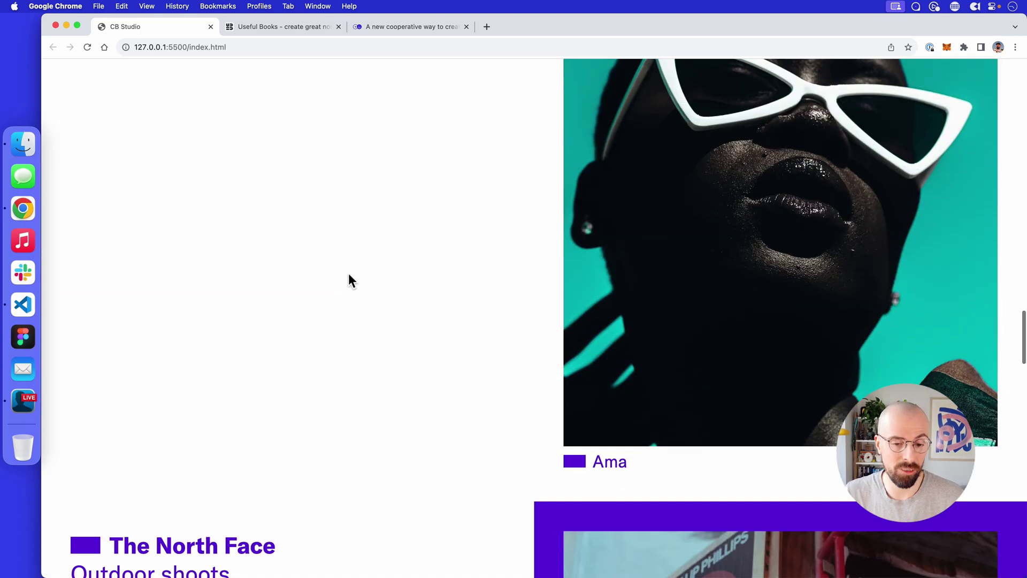
scroll(348, 276, "down", 2)
scroll(347, 280, "down", 2)
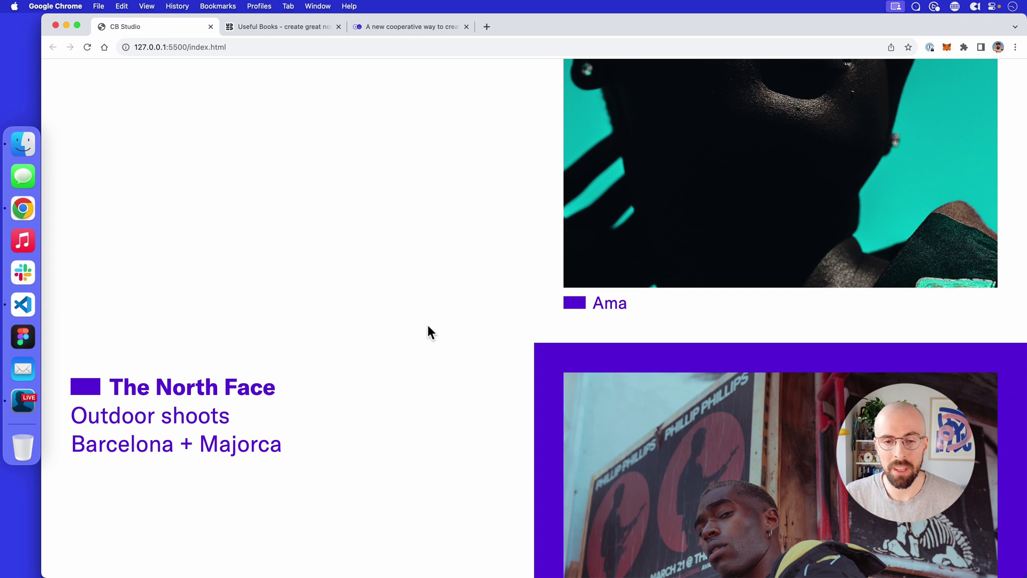
Add 'position: sticky;' and 'top: 0;' below the height line in section div.title
key("super+Tab")
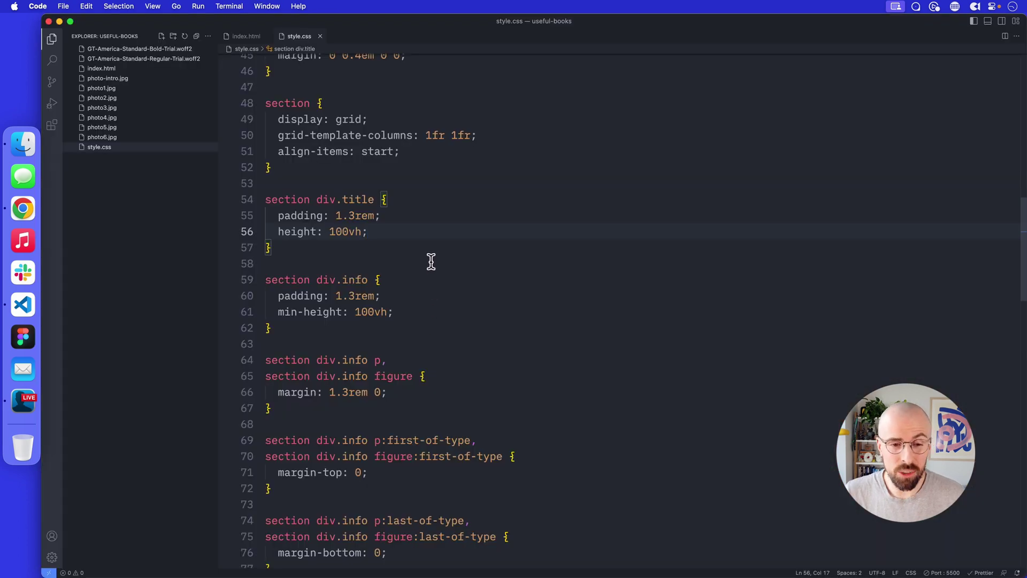
key("Return")
key("Return")
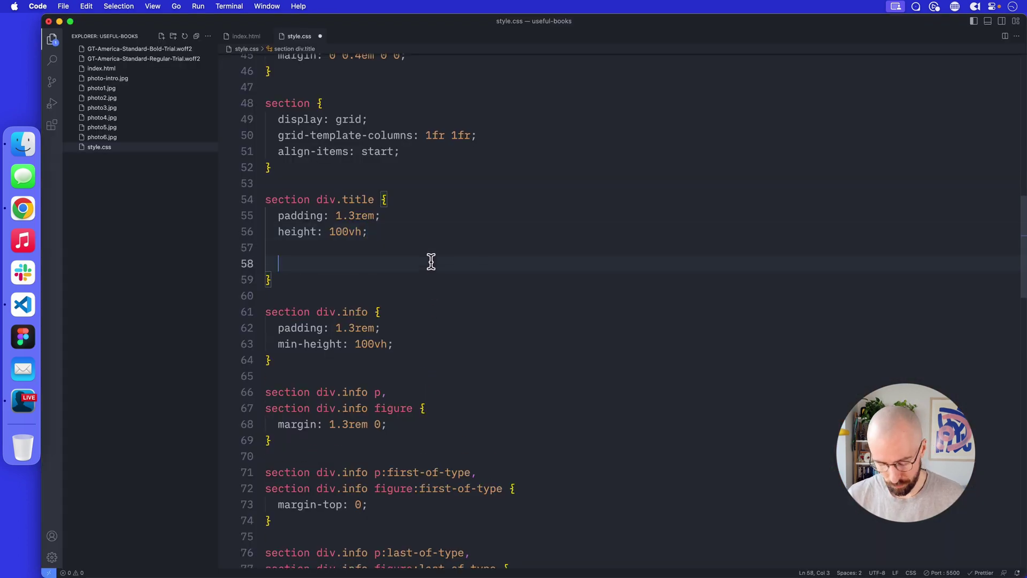
type("position: sticky")
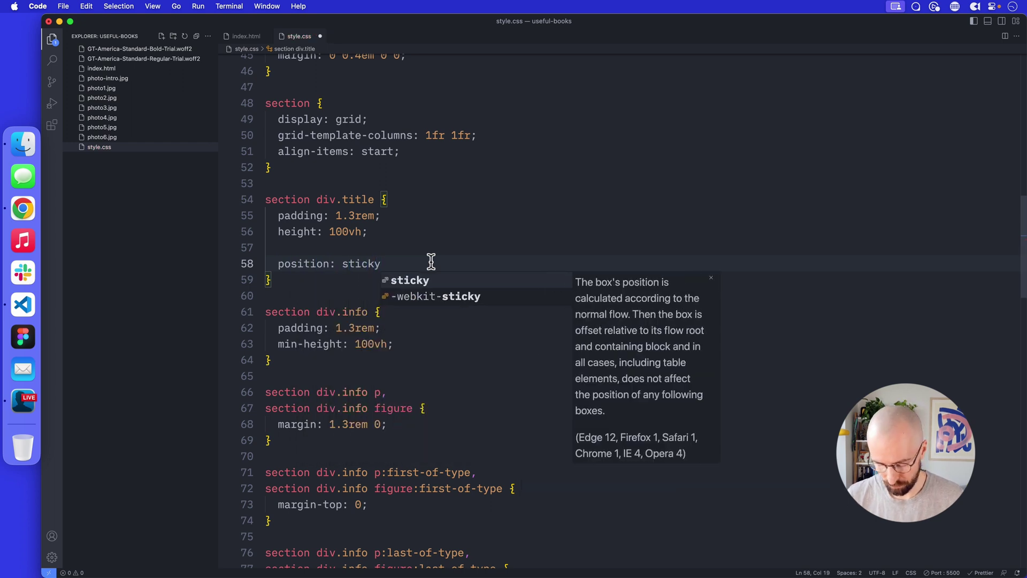
type(";")
key("Return")
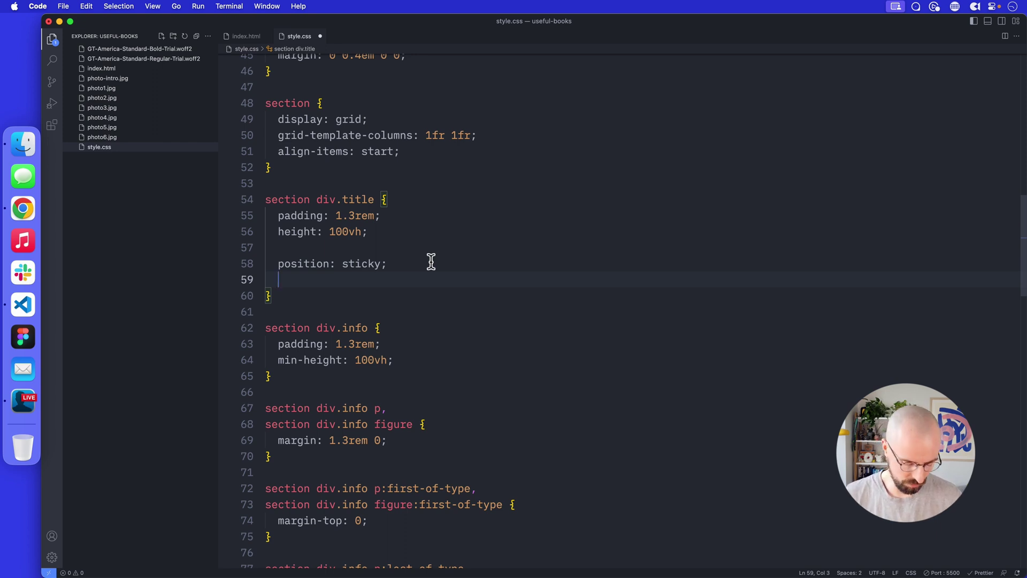
type("top")
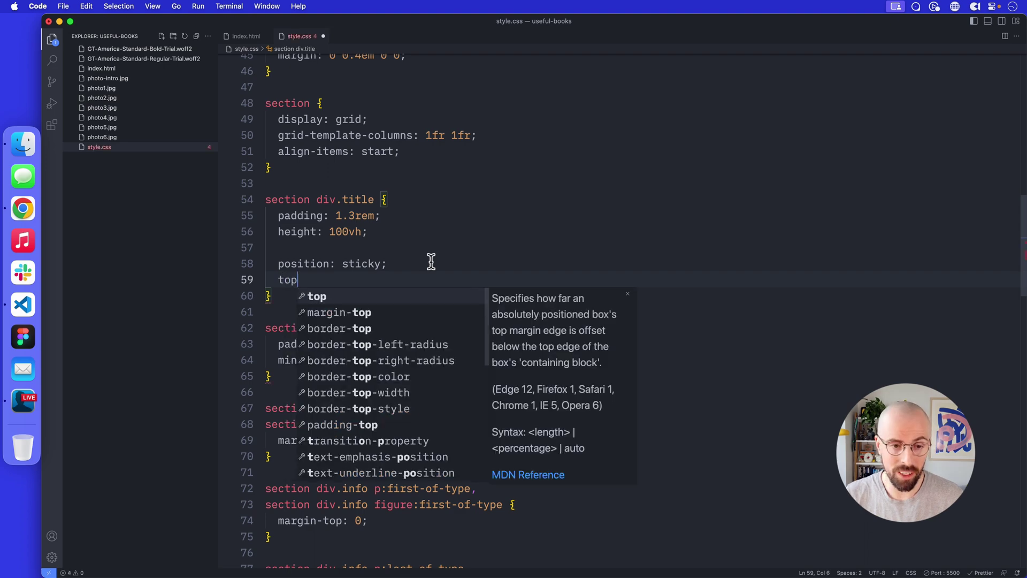
type(": 0;")
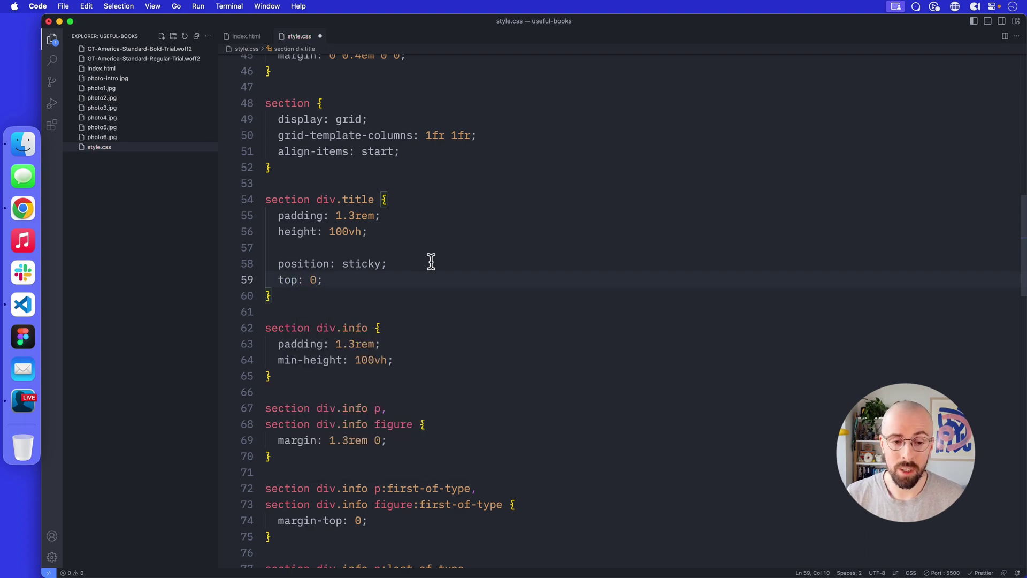
Reload and scroll the page to confirm Zara's title stays pinned as photos pass
key("super+Tab")
scroll(433, 265, "down", 10)
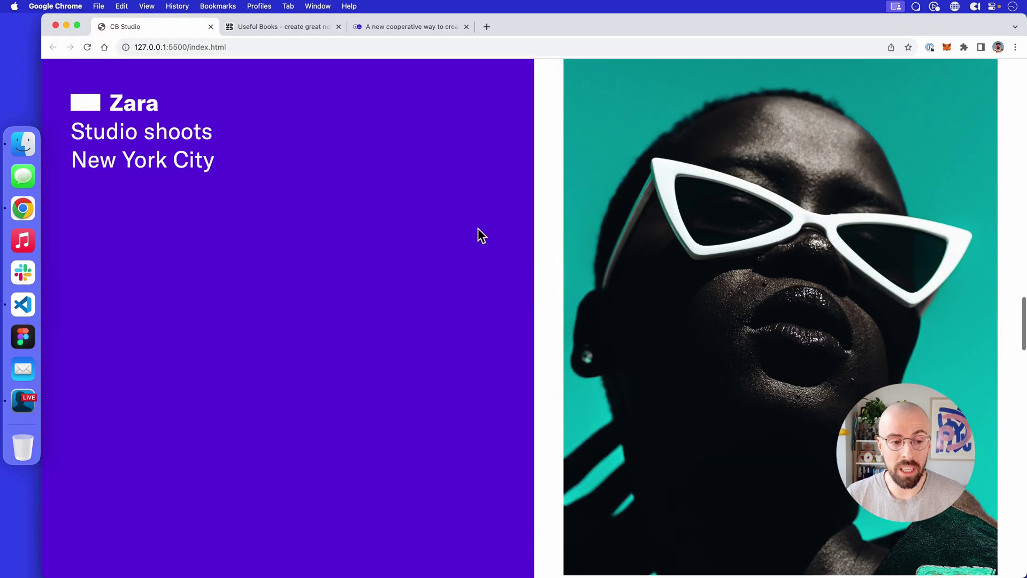
scroll(477, 228, "down", 8)
scroll(476, 202, "down", 6)
scroll(476, 199, "up", 5)
scroll(473, 201, "up", 5)
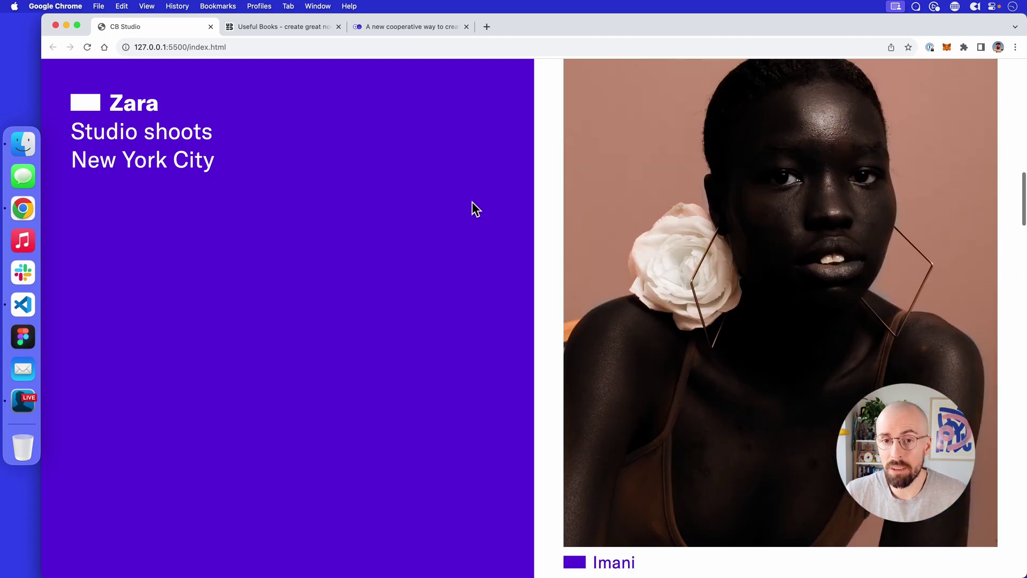
scroll(472, 202, "up", 5)
scroll(472, 202, "up", 5)
scroll(472, 201, "down", 5)
scroll(472, 201, "down", 5)
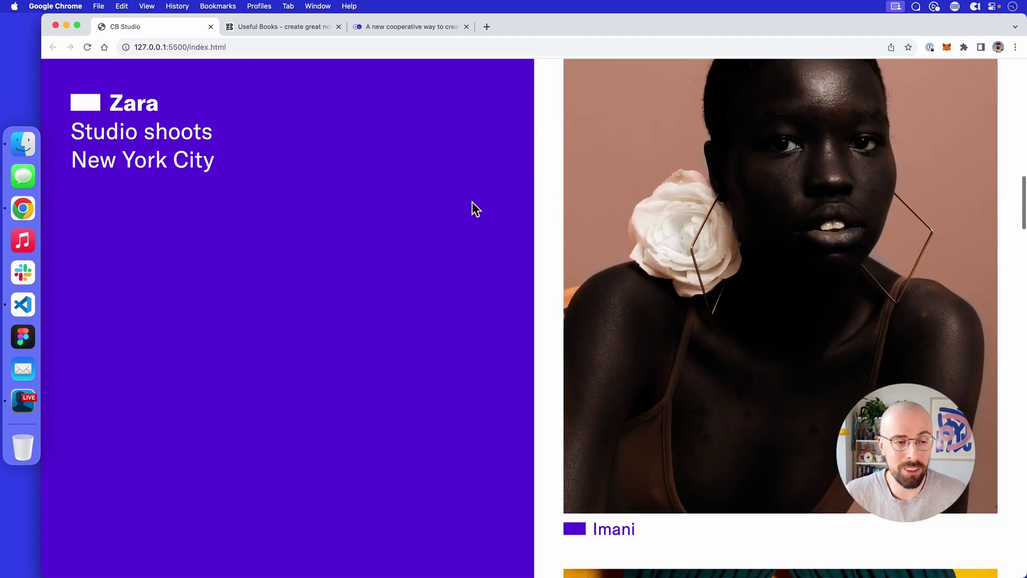
scroll(472, 201, "down", 5)
scroll(473, 202, "down", 5)
scroll(472, 201, "down", 3)
scroll(472, 200, "up", 3)
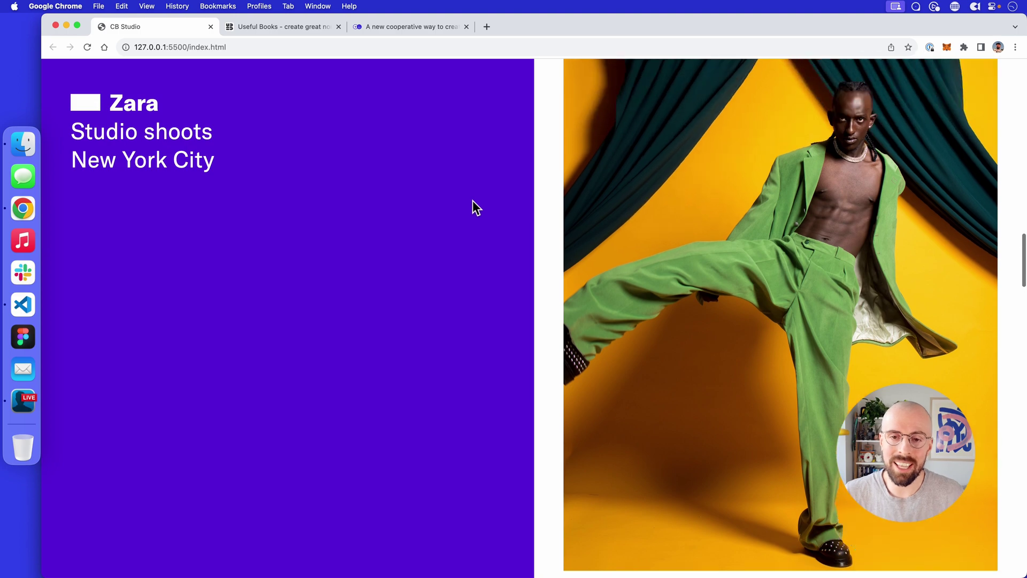
scroll(472, 200, "up", 3)
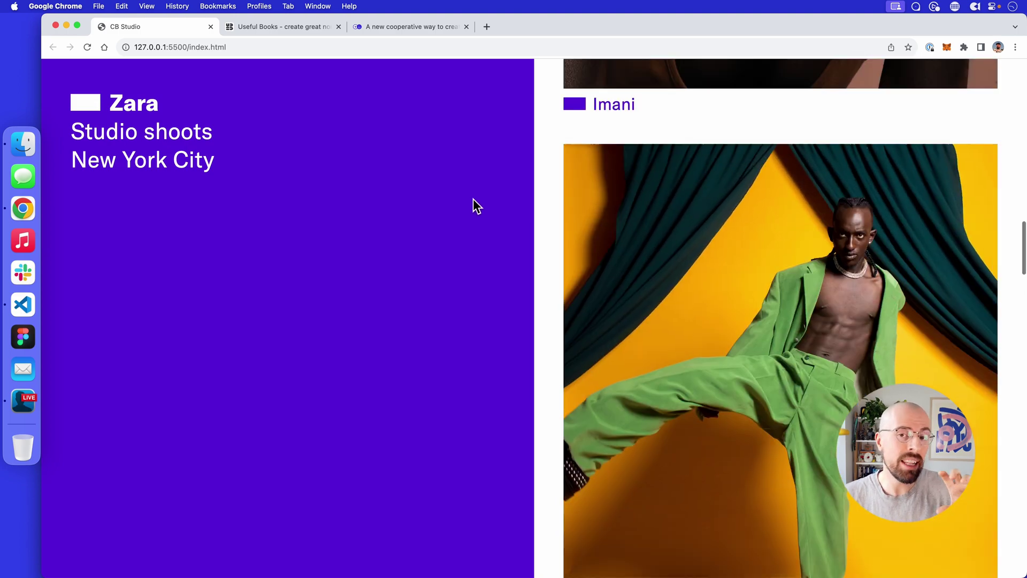
scroll(472, 199, "down", 2)
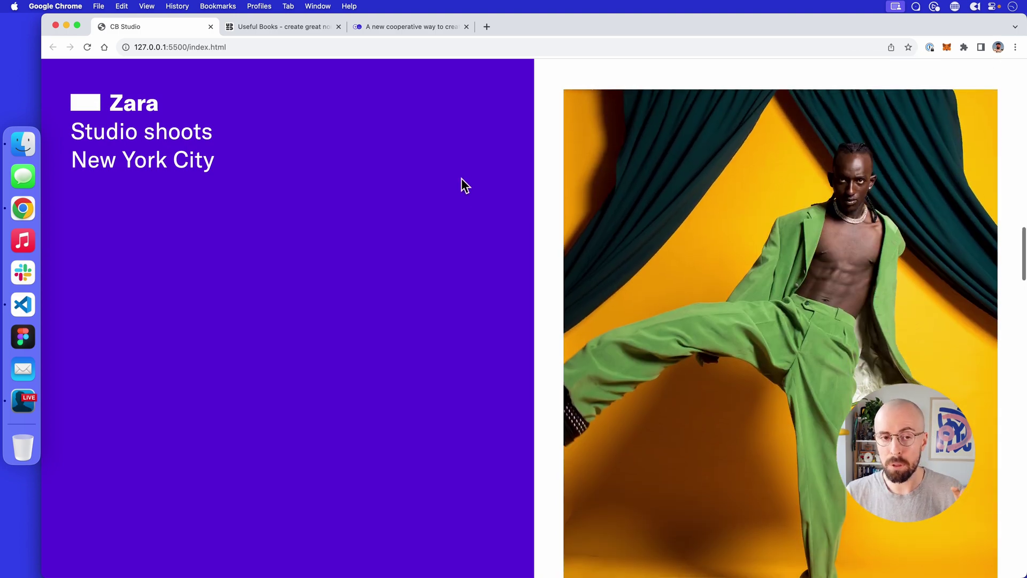
scroll(466, 184, "up", 3)
scroll(467, 185, "down", 8)
scroll(467, 186, "down", 8)
scroll(467, 185, "down", 5)
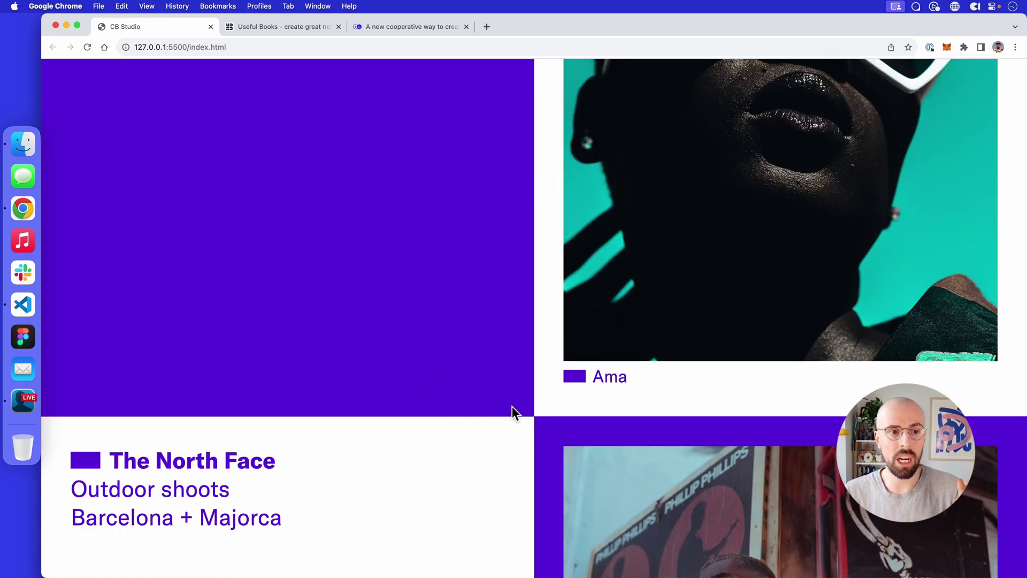
scroll(511, 405, "up", 6)
scroll(510, 404, "up", 5)
scroll(508, 401, "up", 5)
scroll(505, 399, "up", 5)
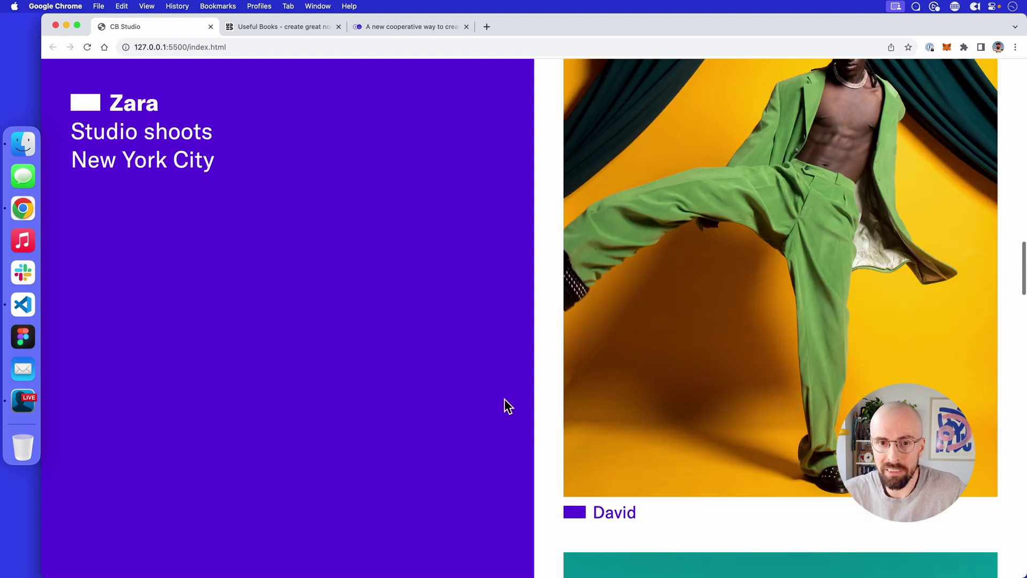
scroll(505, 398, "up", 5)
scroll(503, 398, "up", 5)
scroll(500, 397, "up", 5)
scroll(501, 397, "up", 5)
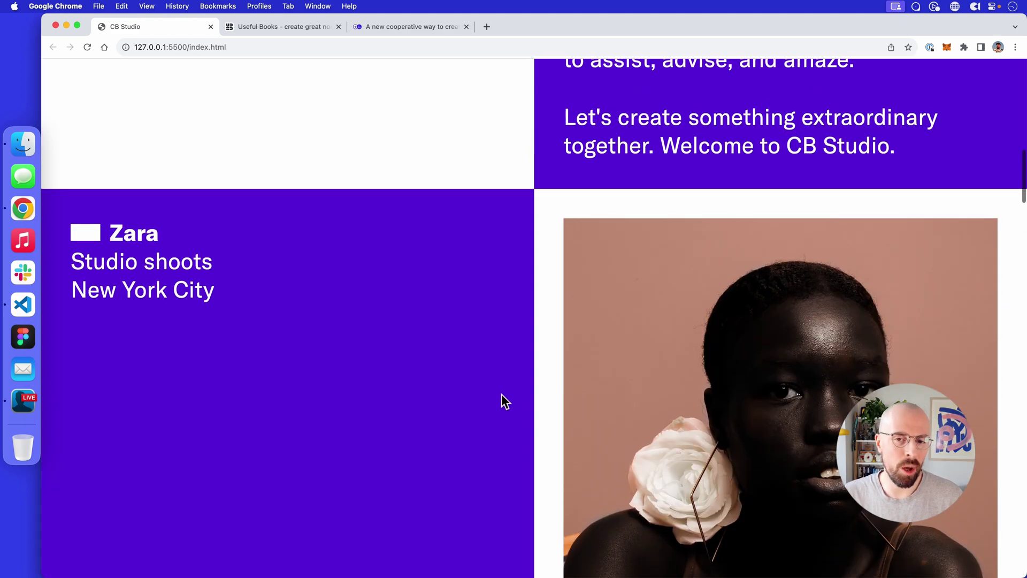
scroll(501, 397, "up", 8)
scroll(501, 394, "up", 5)
scroll(501, 393, "up", 3)
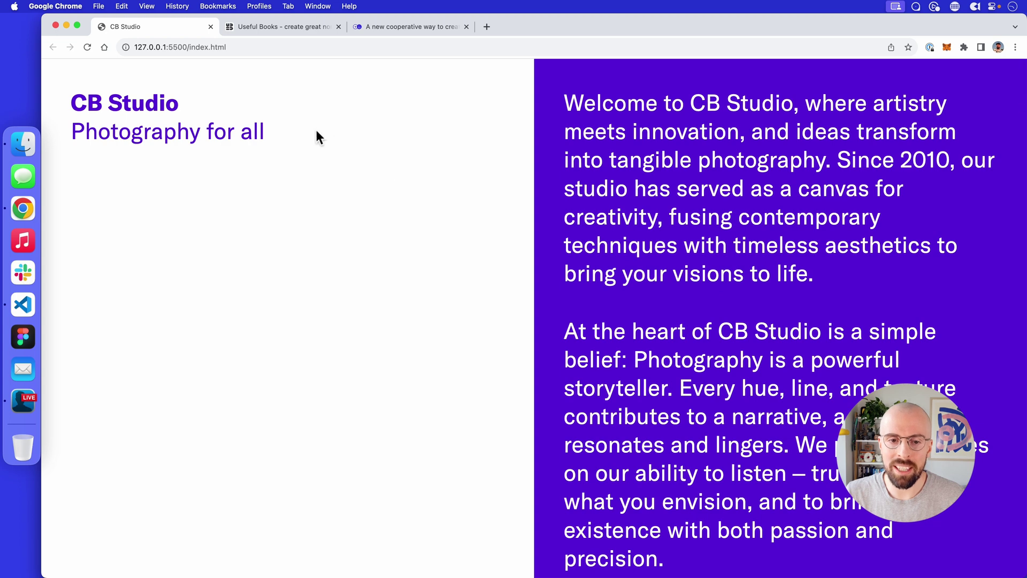
Uncomment the photo-intro.jpg background, cover size and 50% 50% position, then preview
key("super+Tab")
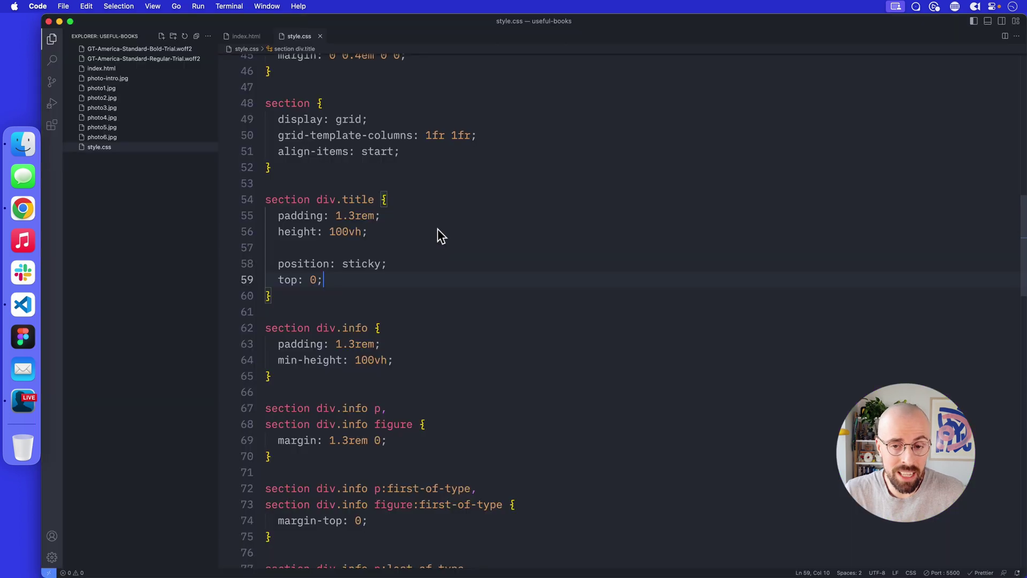
scroll(471, 257, "down", 4)
scroll(471, 256, "down", 4)
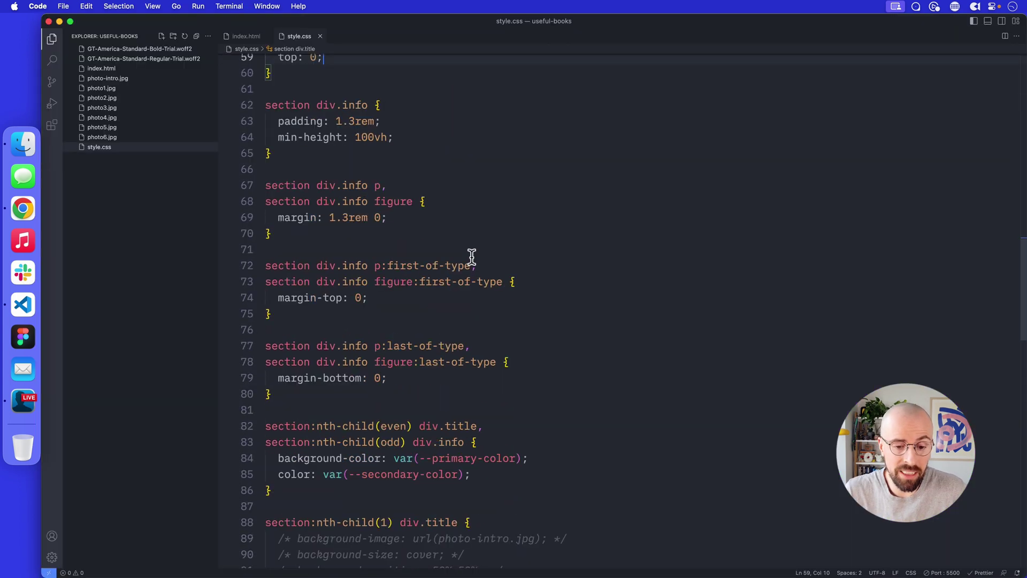
scroll(470, 257, "down", 5)
left_click(402, 362)
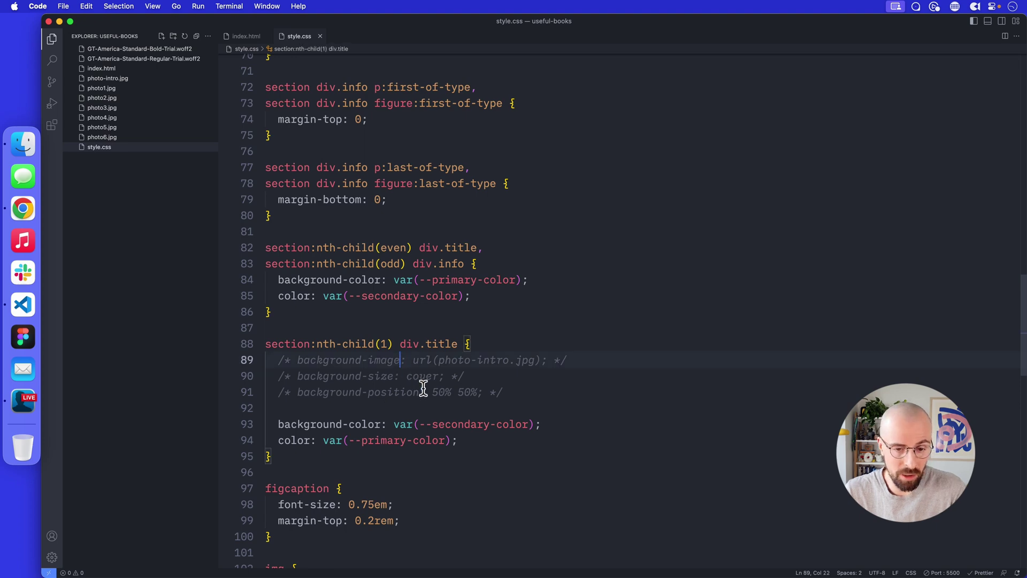
key("super+slash")
key("super+slash")
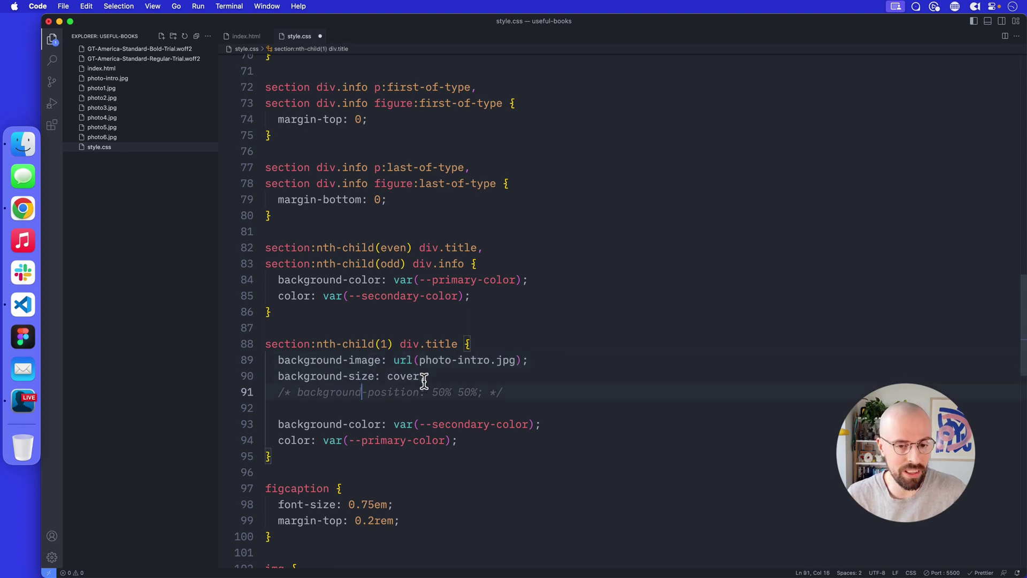
key("Down")
key("super+slash")
key("super+Tab")
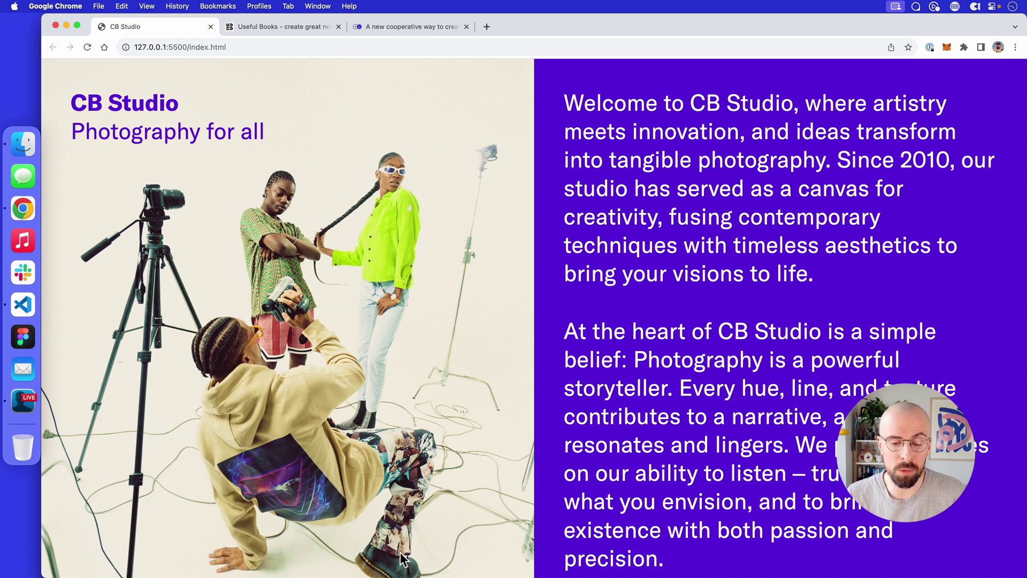
scroll(562, 321, "down", 5)
scroll(562, 321, "down", 5)
scroll(562, 321, "down", 5)
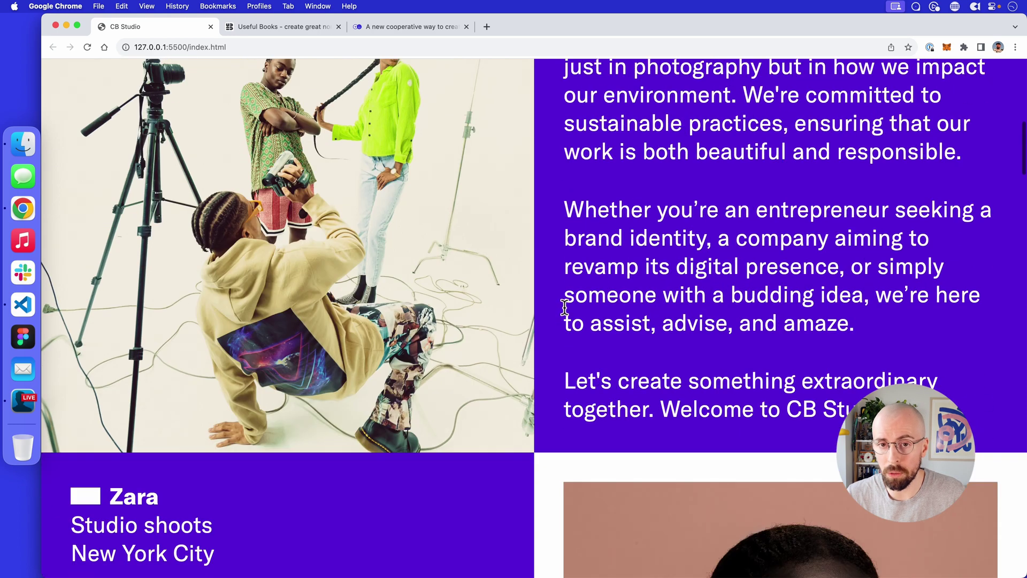
scroll(564, 314, "down", 5)
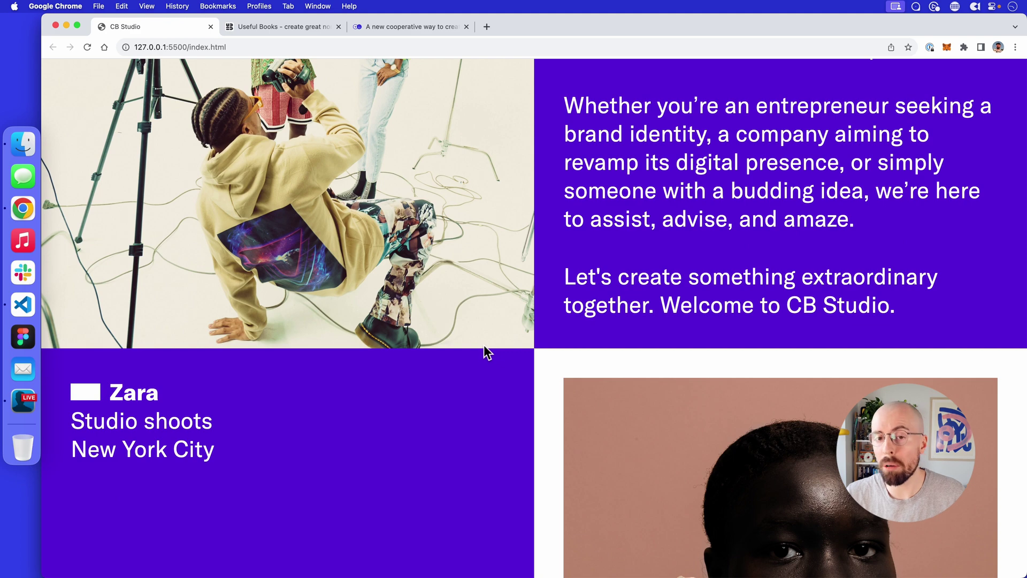
scroll(483, 343, "down", 5)
scroll(481, 341, "down", 5)
scroll(481, 339, "down", 2)
Select 'height: 100vh', narrow Chrome to a stacked mobile width, then return to VS Code
key("super+Tab")
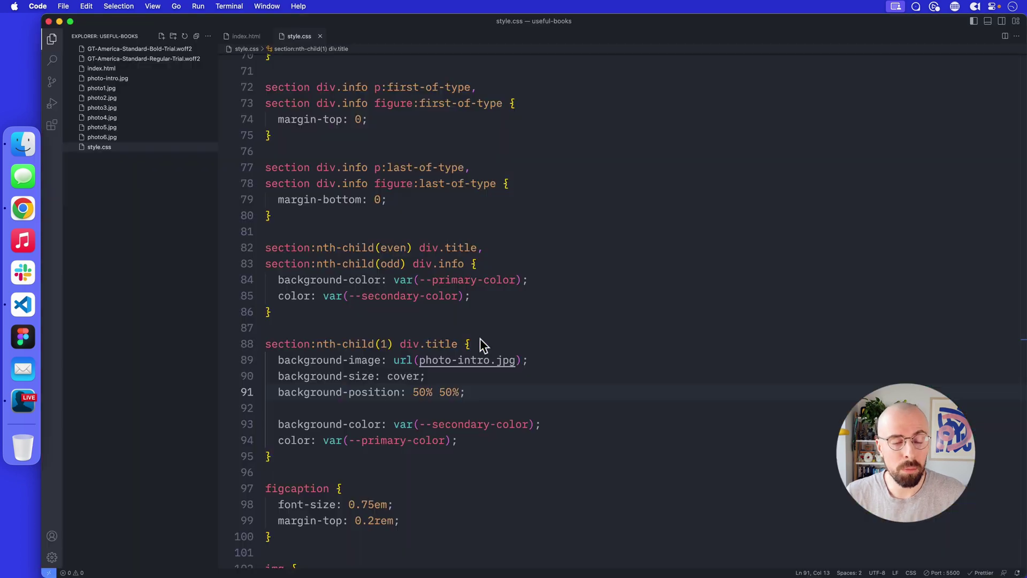
scroll(480, 344, "up", 5)
scroll(393, 273, "up", 3)
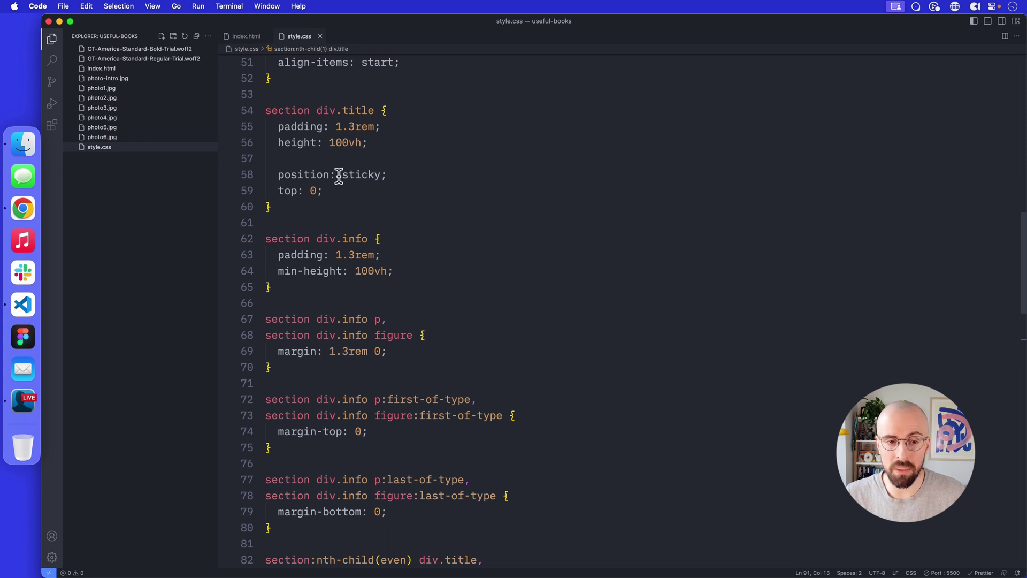
left_click_drag(278, 142, 367, 144)
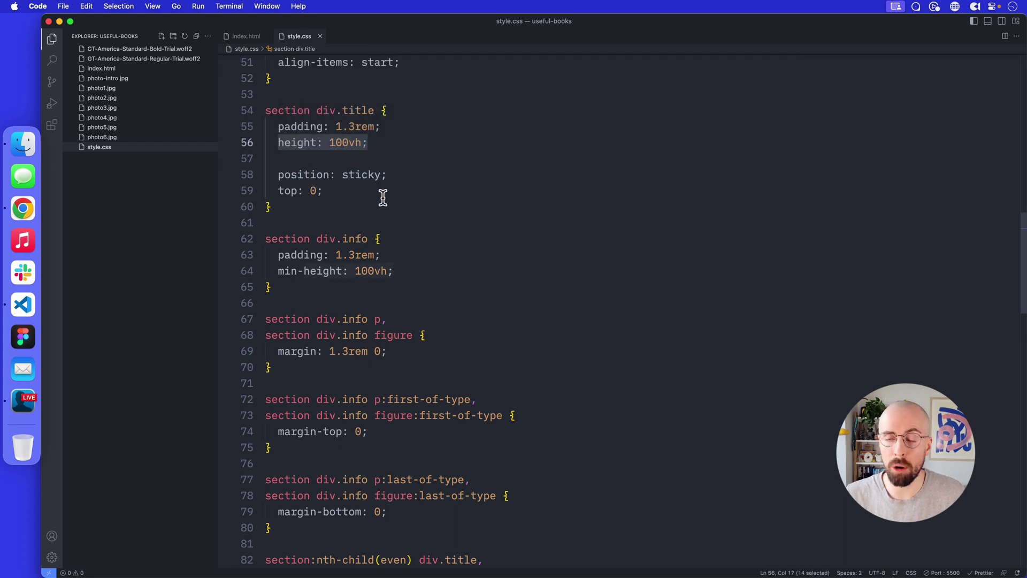
key("super+Tab")
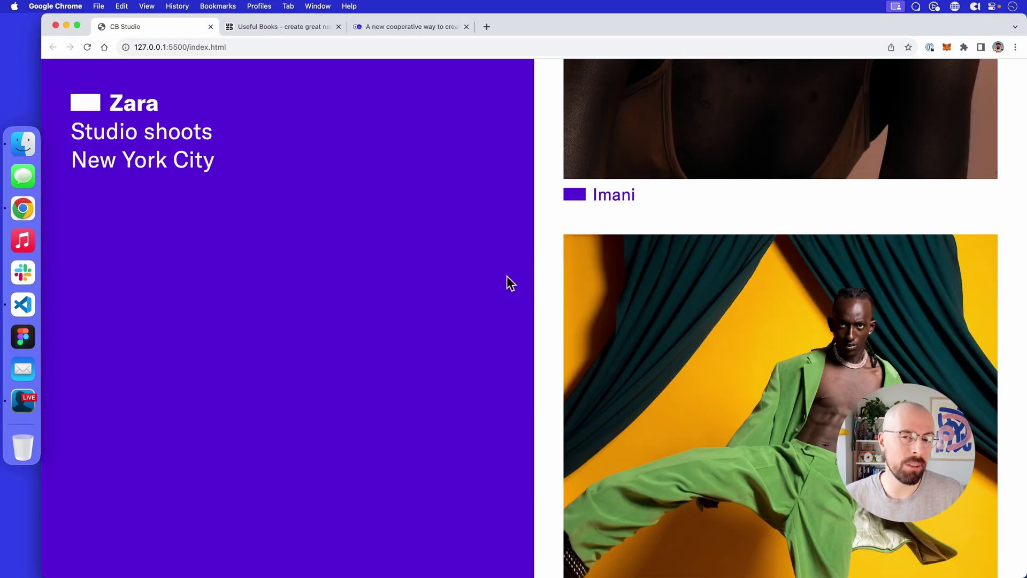
left_click_drag(1023, 359, 436, 365)
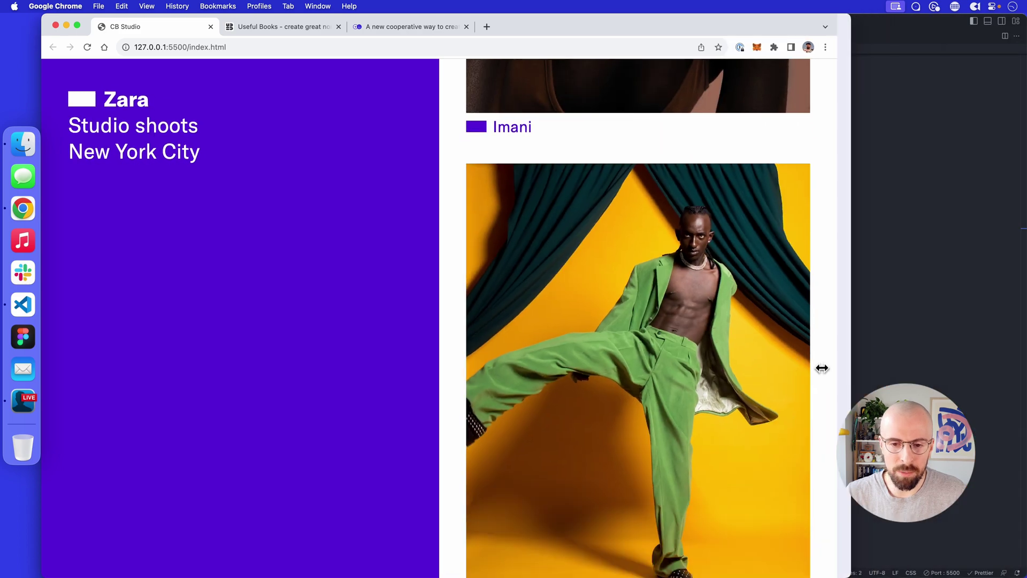
scroll(333, 359, "up", 10)
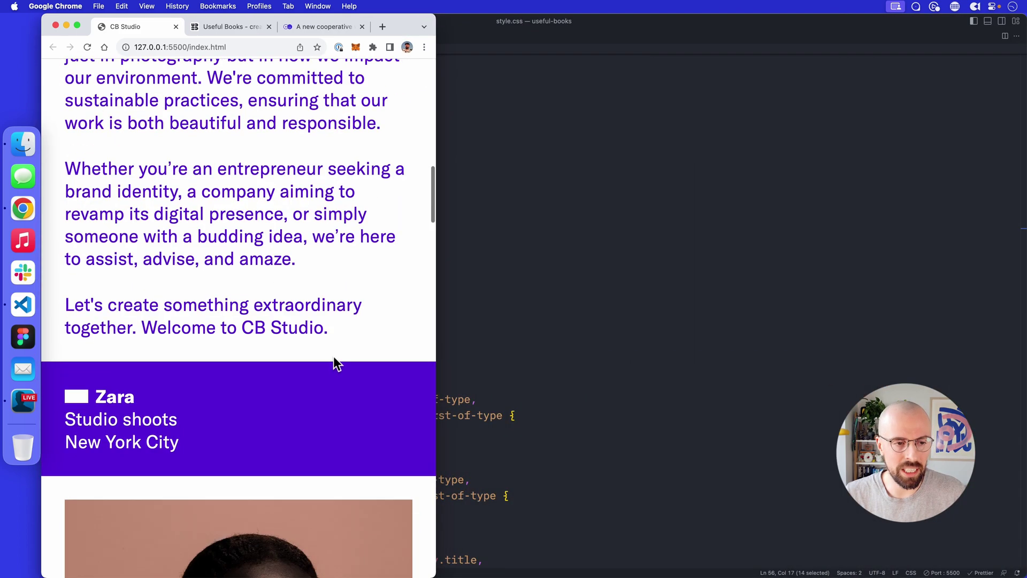
left_click(609, 354)
scroll(609, 354, "down", 8)
scroll(609, 354, "down", 8)
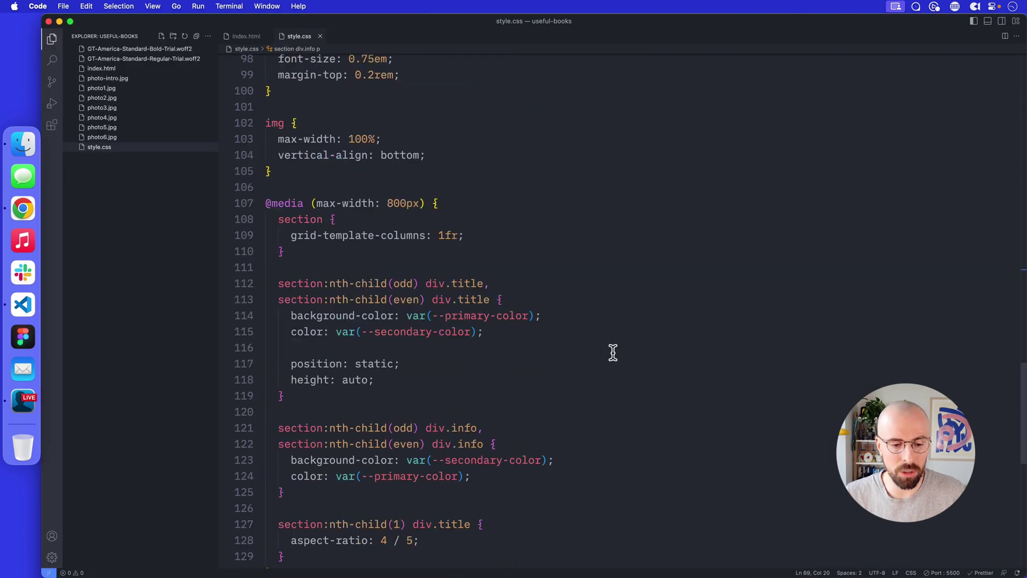
Review the 800px media query's position: static and height: auto title rule, then return to Chrome
double_click(317, 275)
left_click(375, 291, "shift")
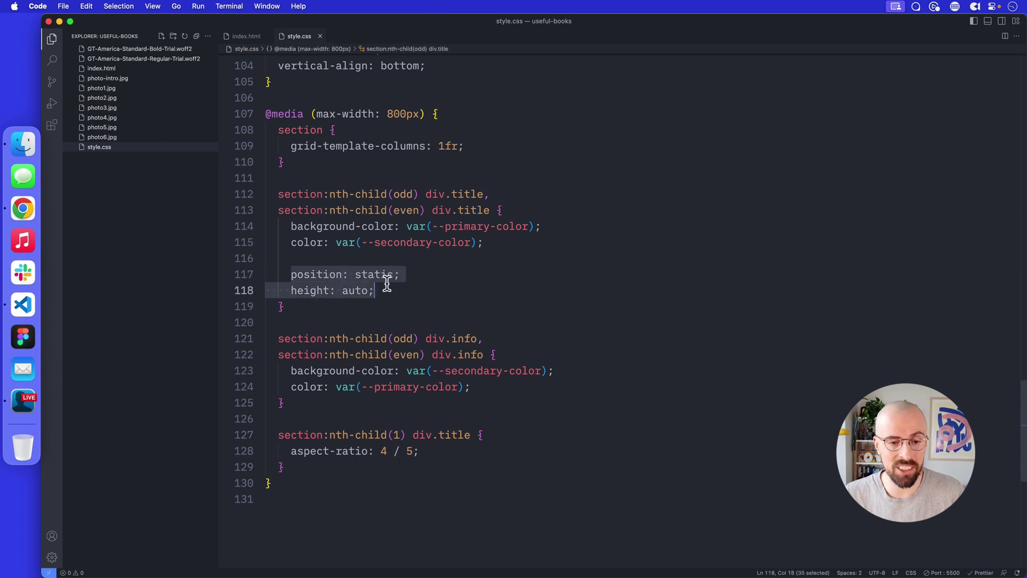
left_click(481, 291)
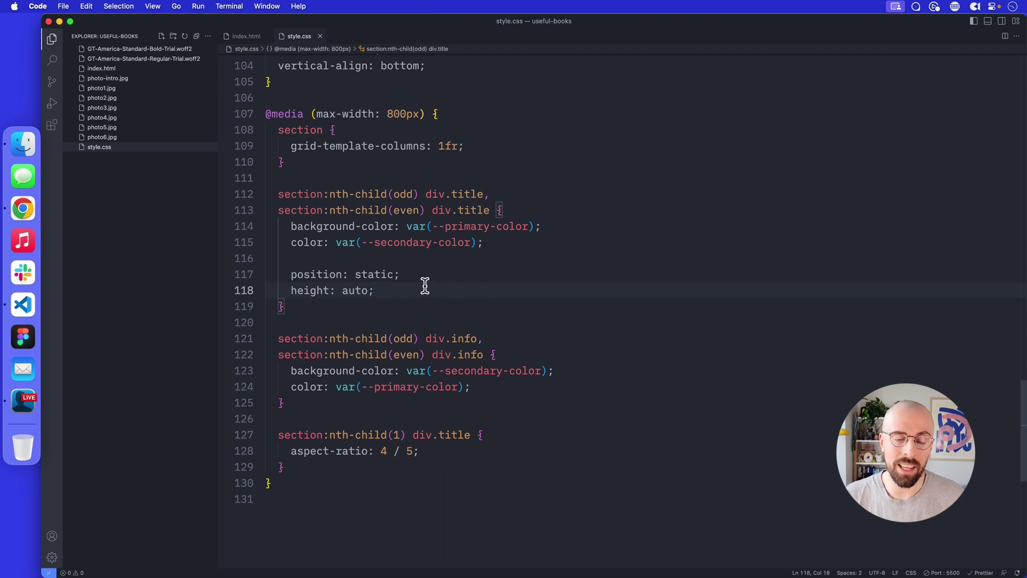
key("super+Tab")
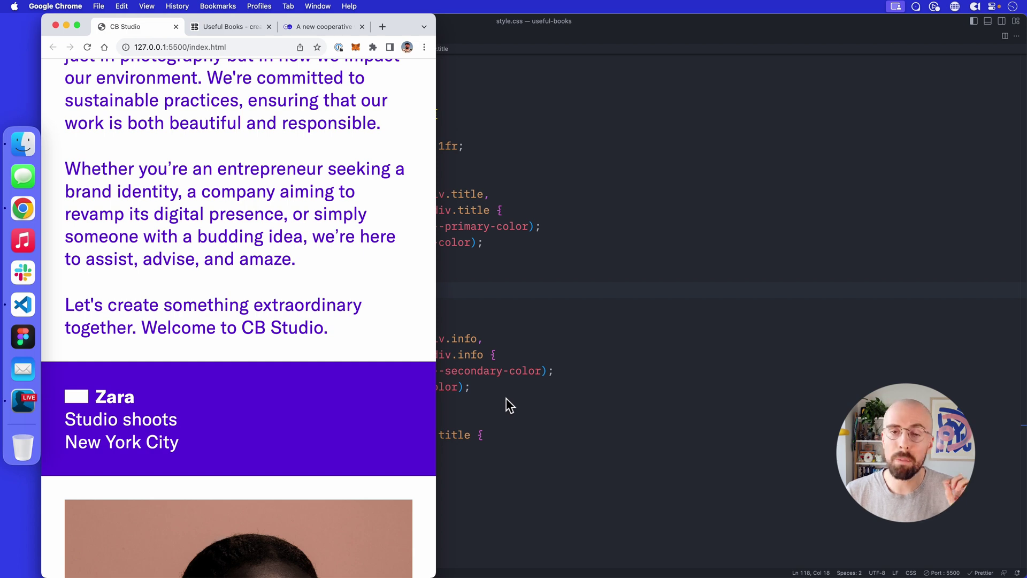
Bring style.css back in front at the nth-child colour rules around line 82
left_click(506, 398)
scroll(506, 397, "up", 5)
scroll(506, 395, "up", 8)
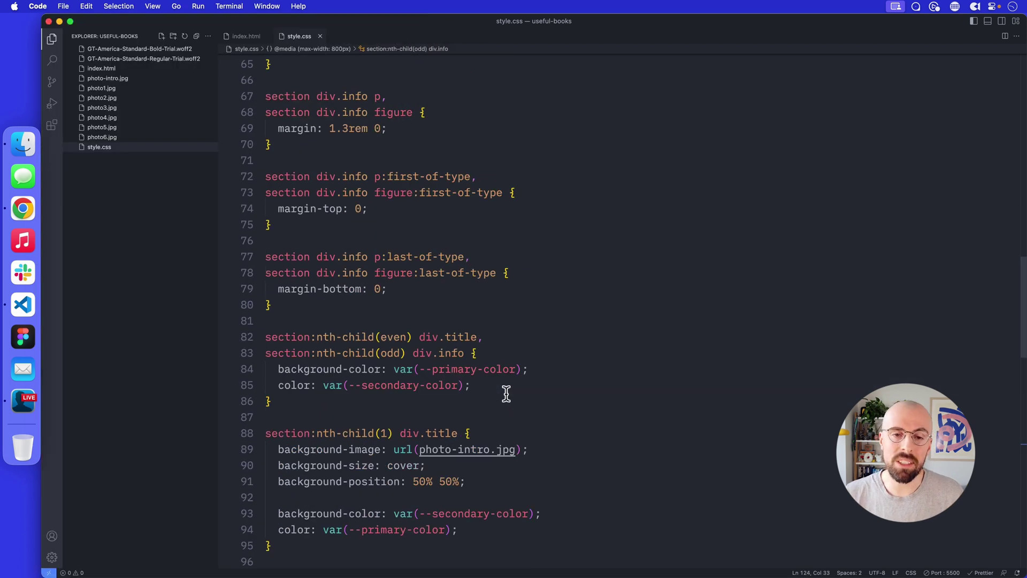